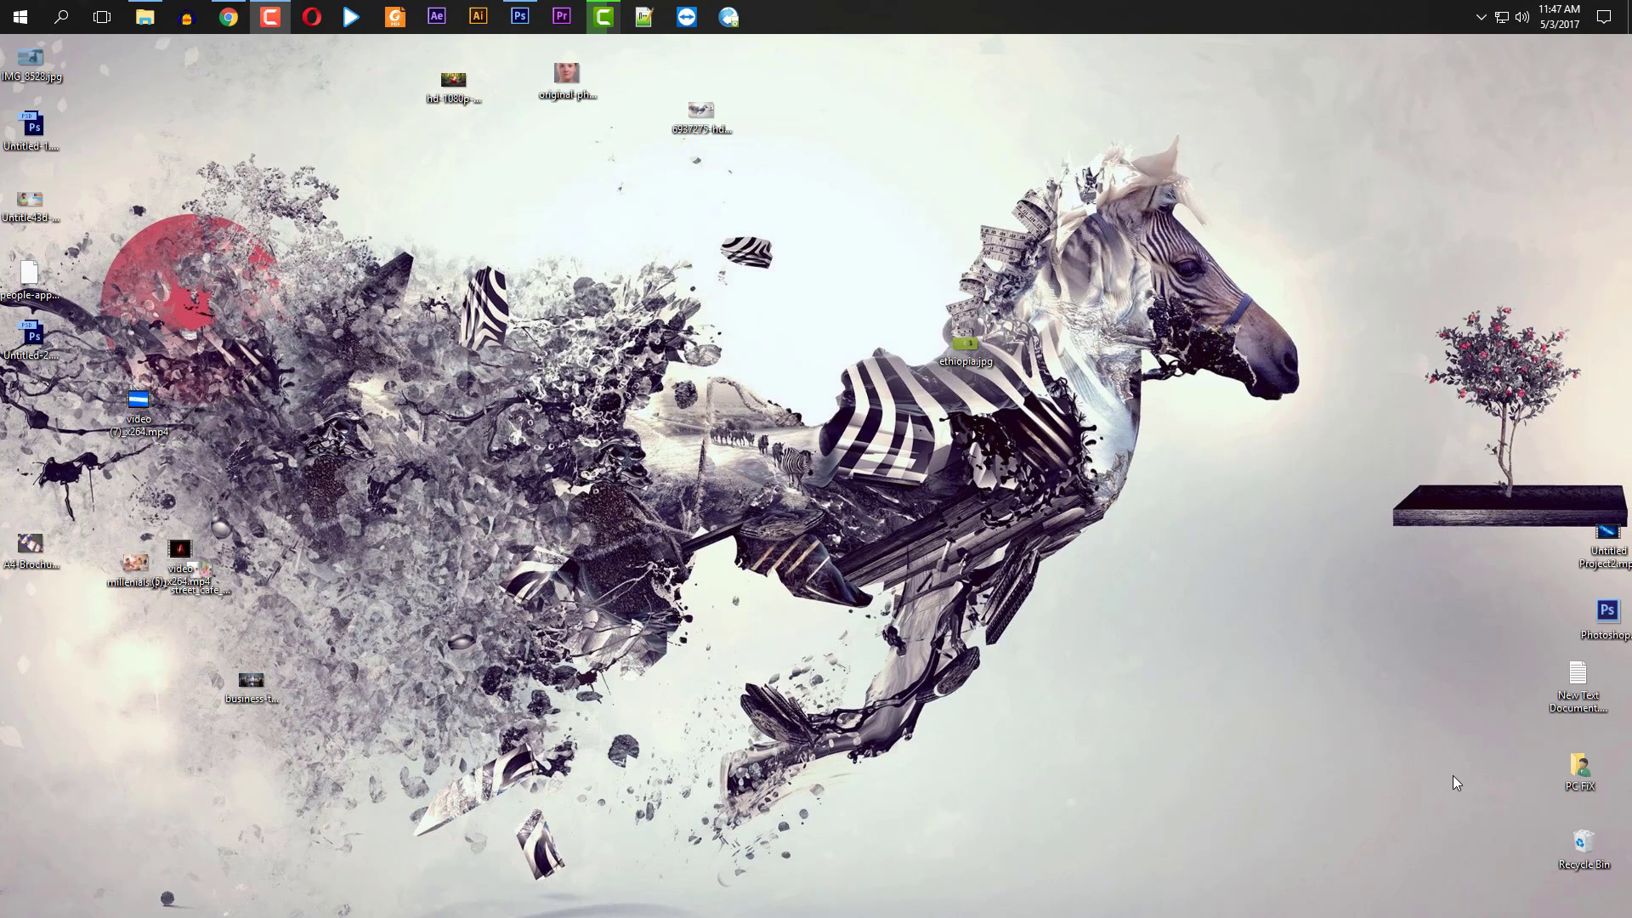
- Switch to Photoshop with the photo IMG_8872.JPG open
click(515, 24)
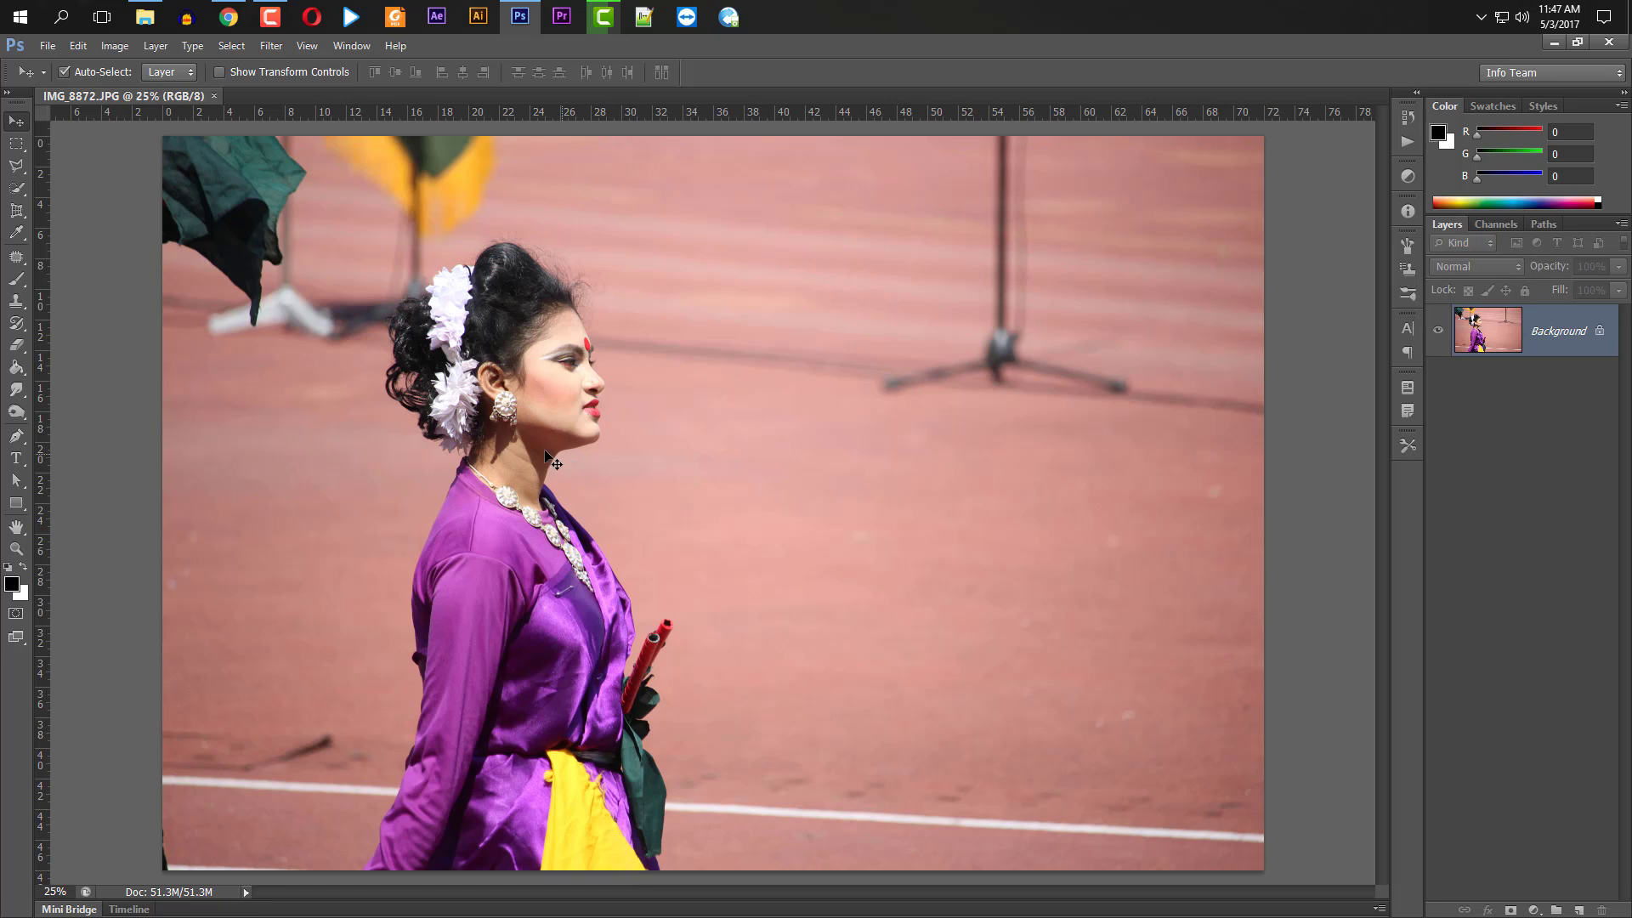
click(12, 260)
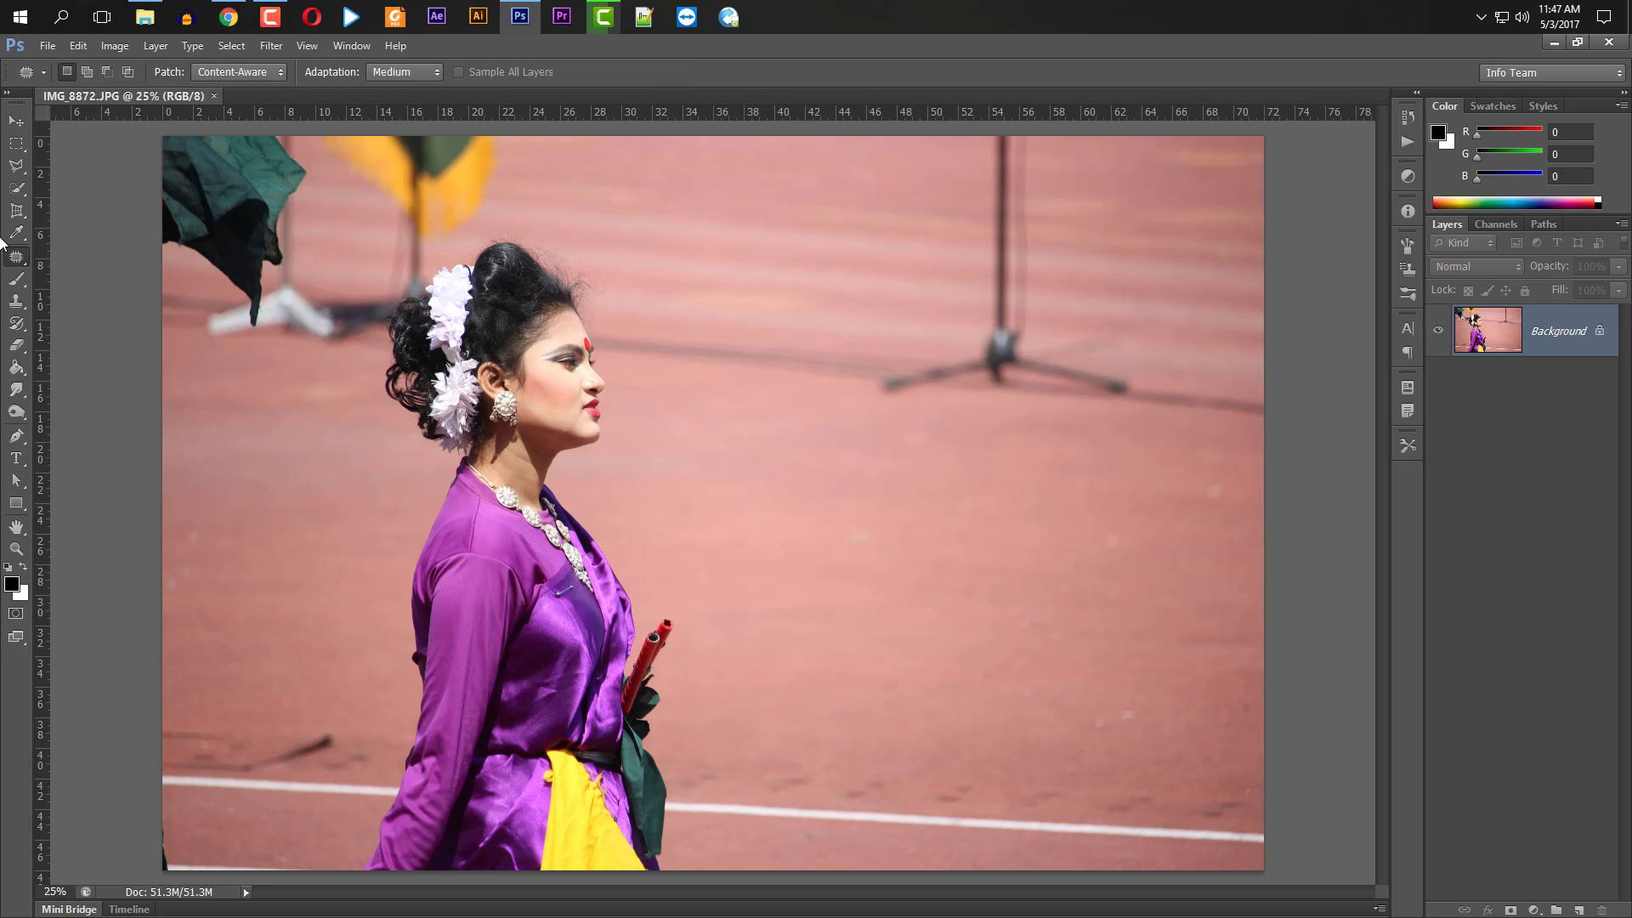
click(18, 145)
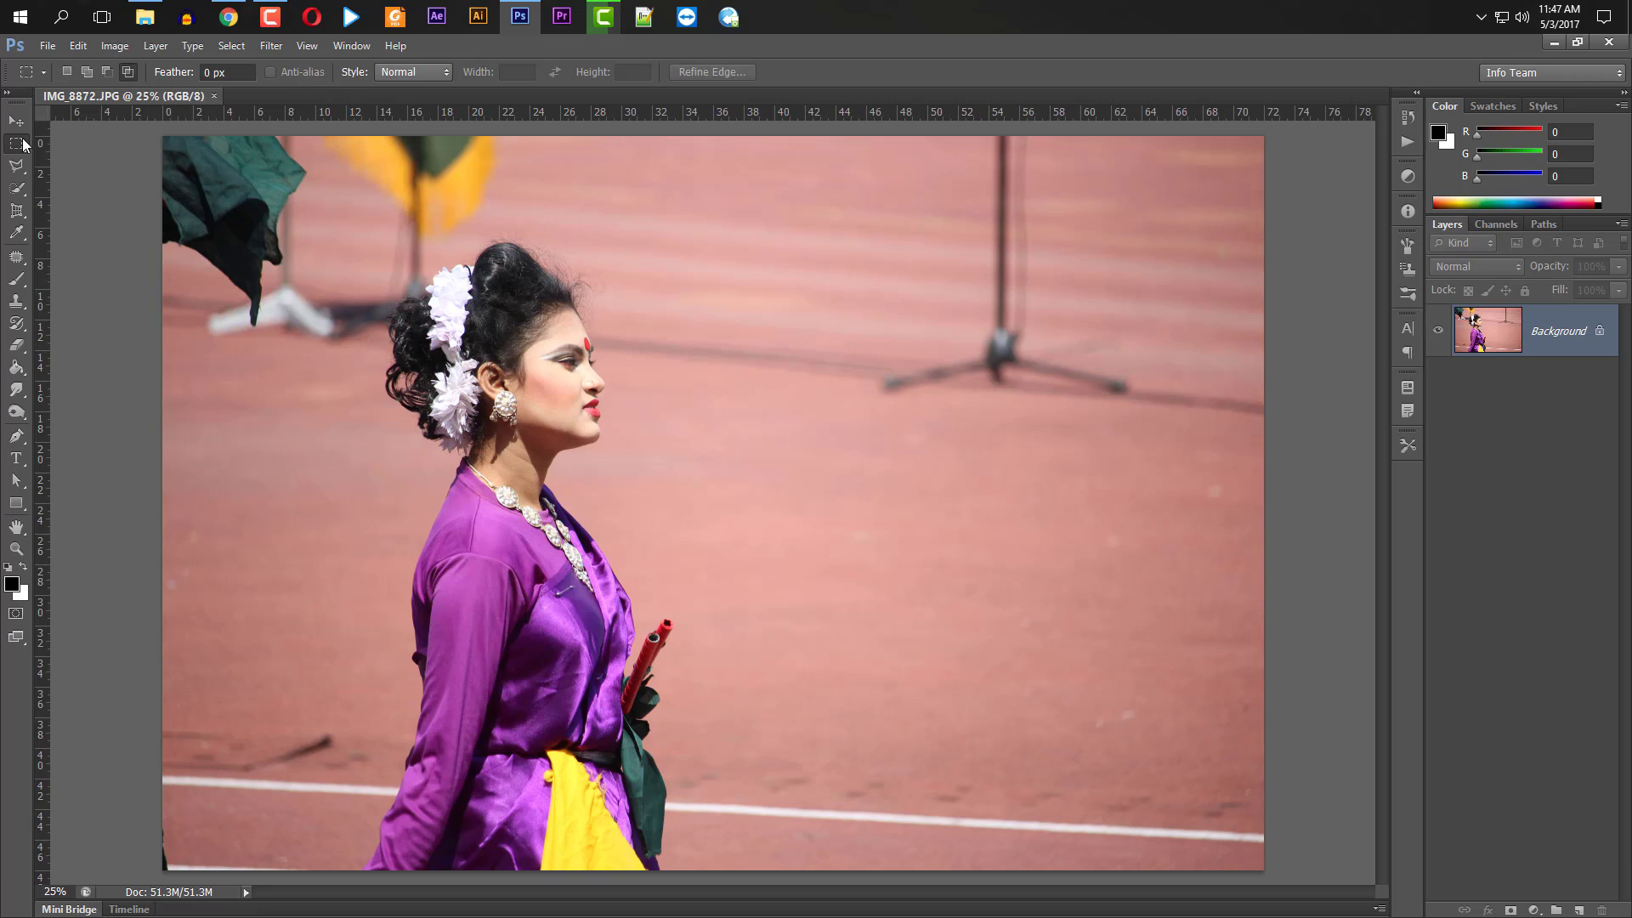
click(19, 146)
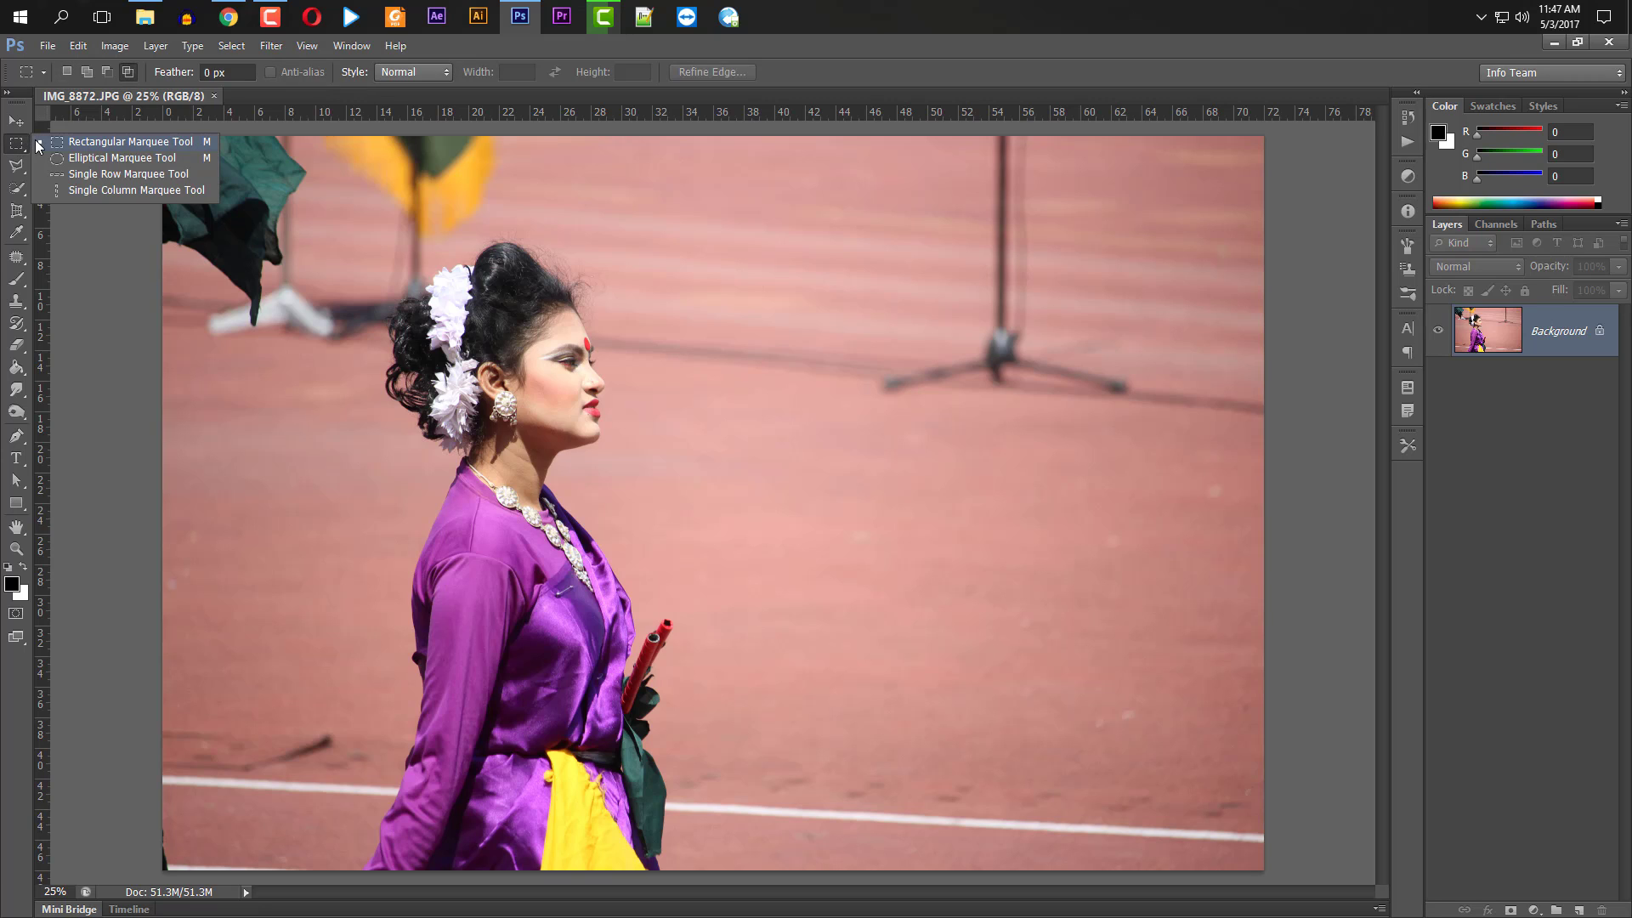
click(23, 151)
click(15, 173)
click(15, 173)
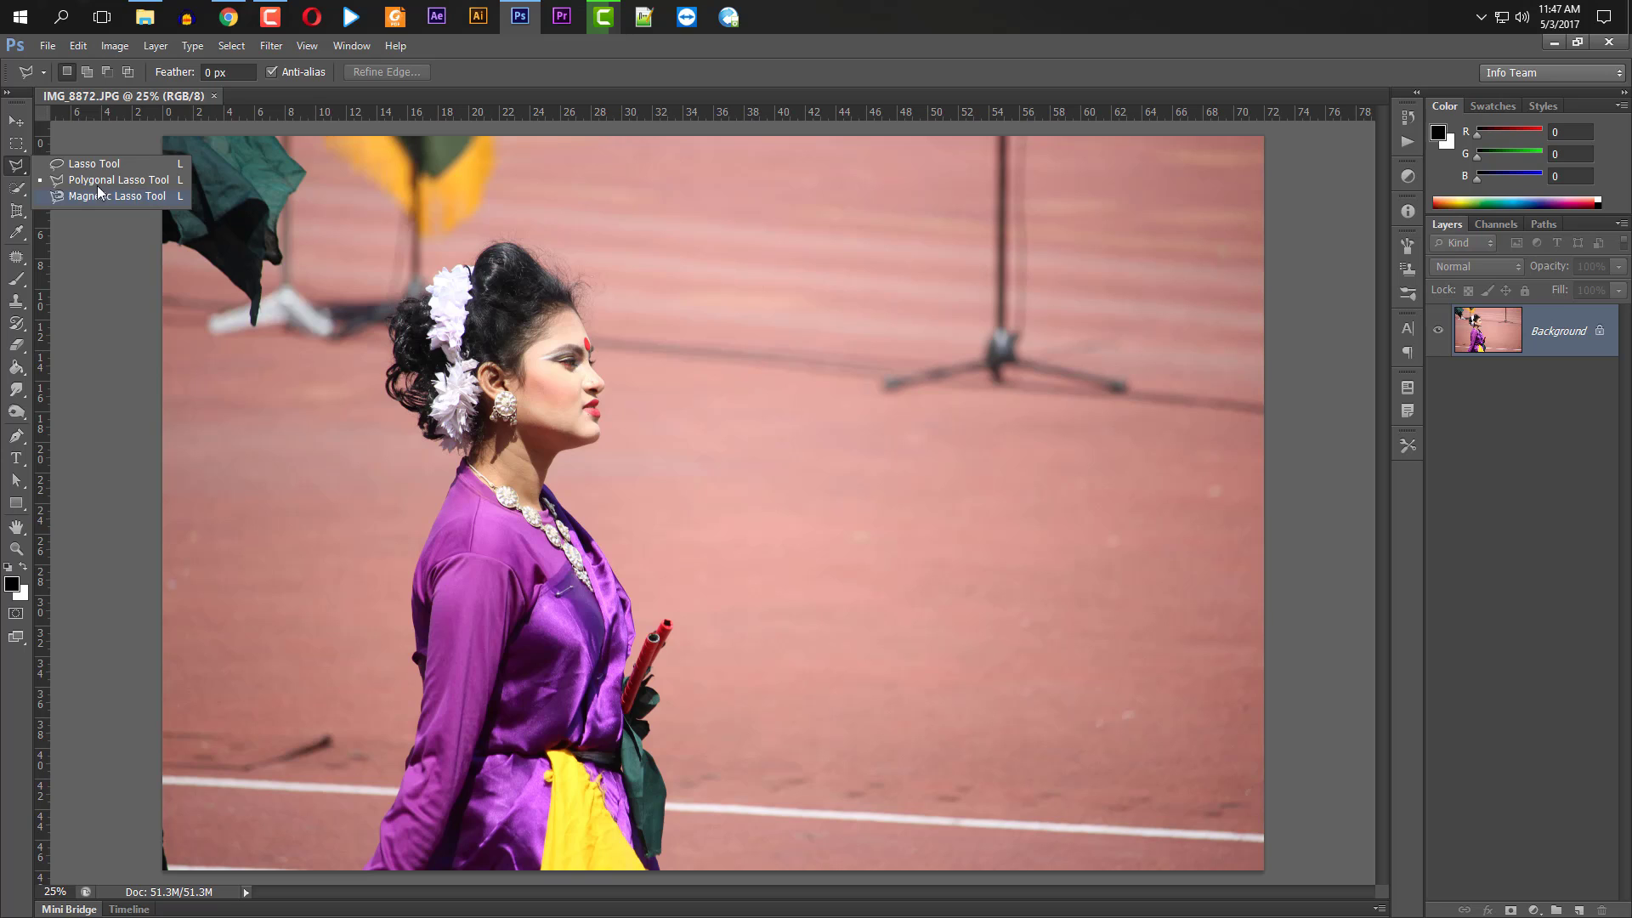
click(8, 168)
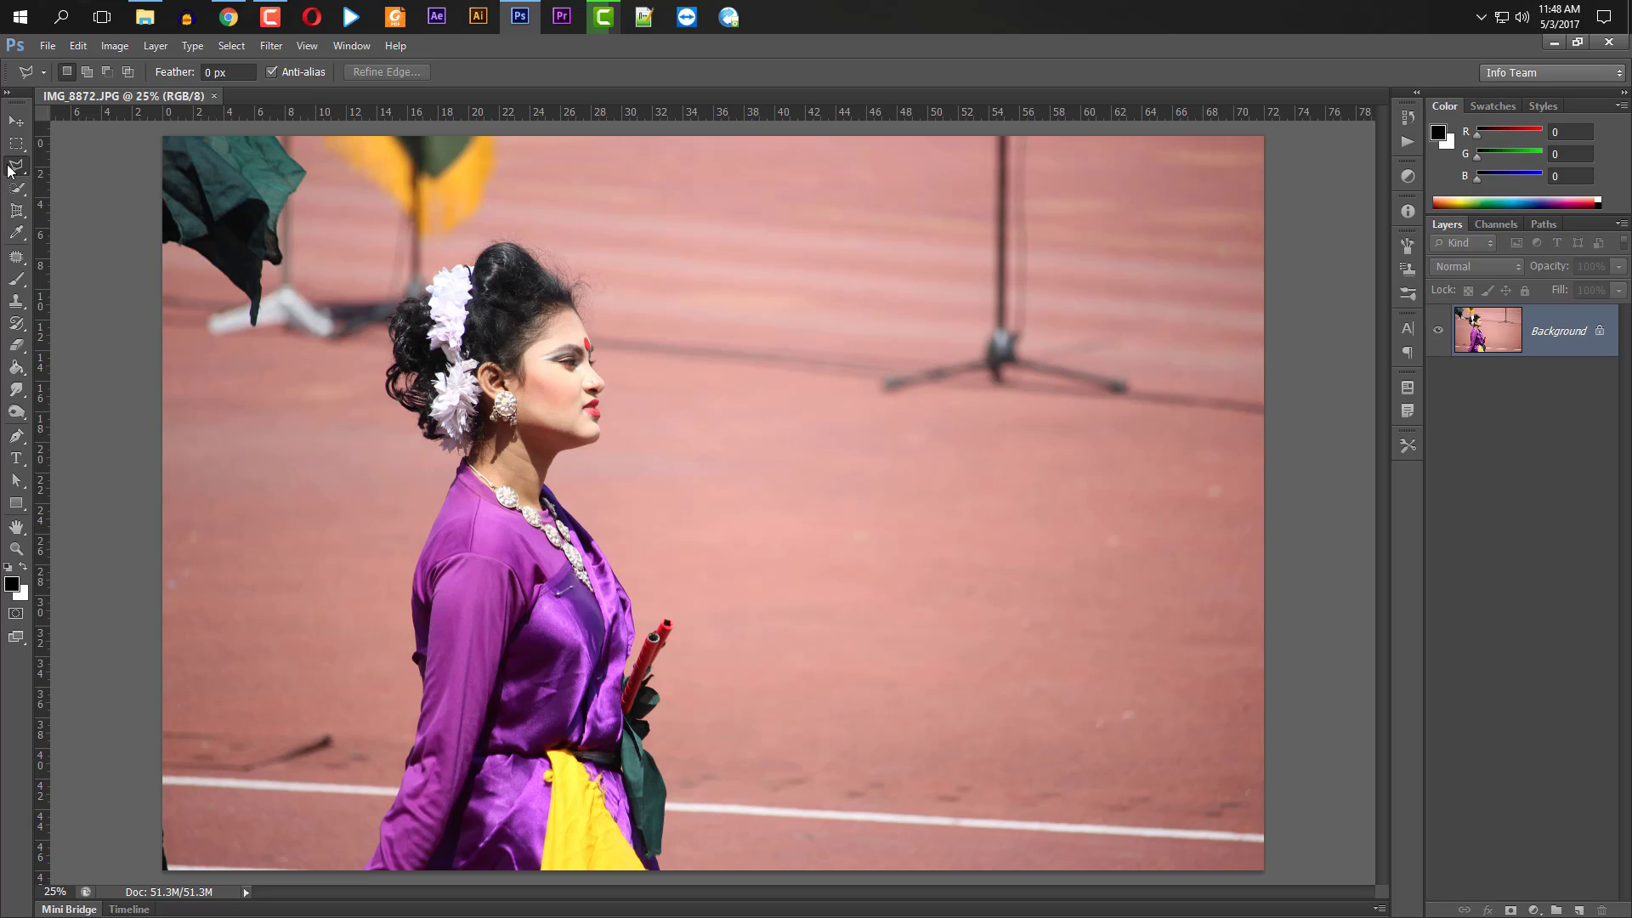
click(16, 256)
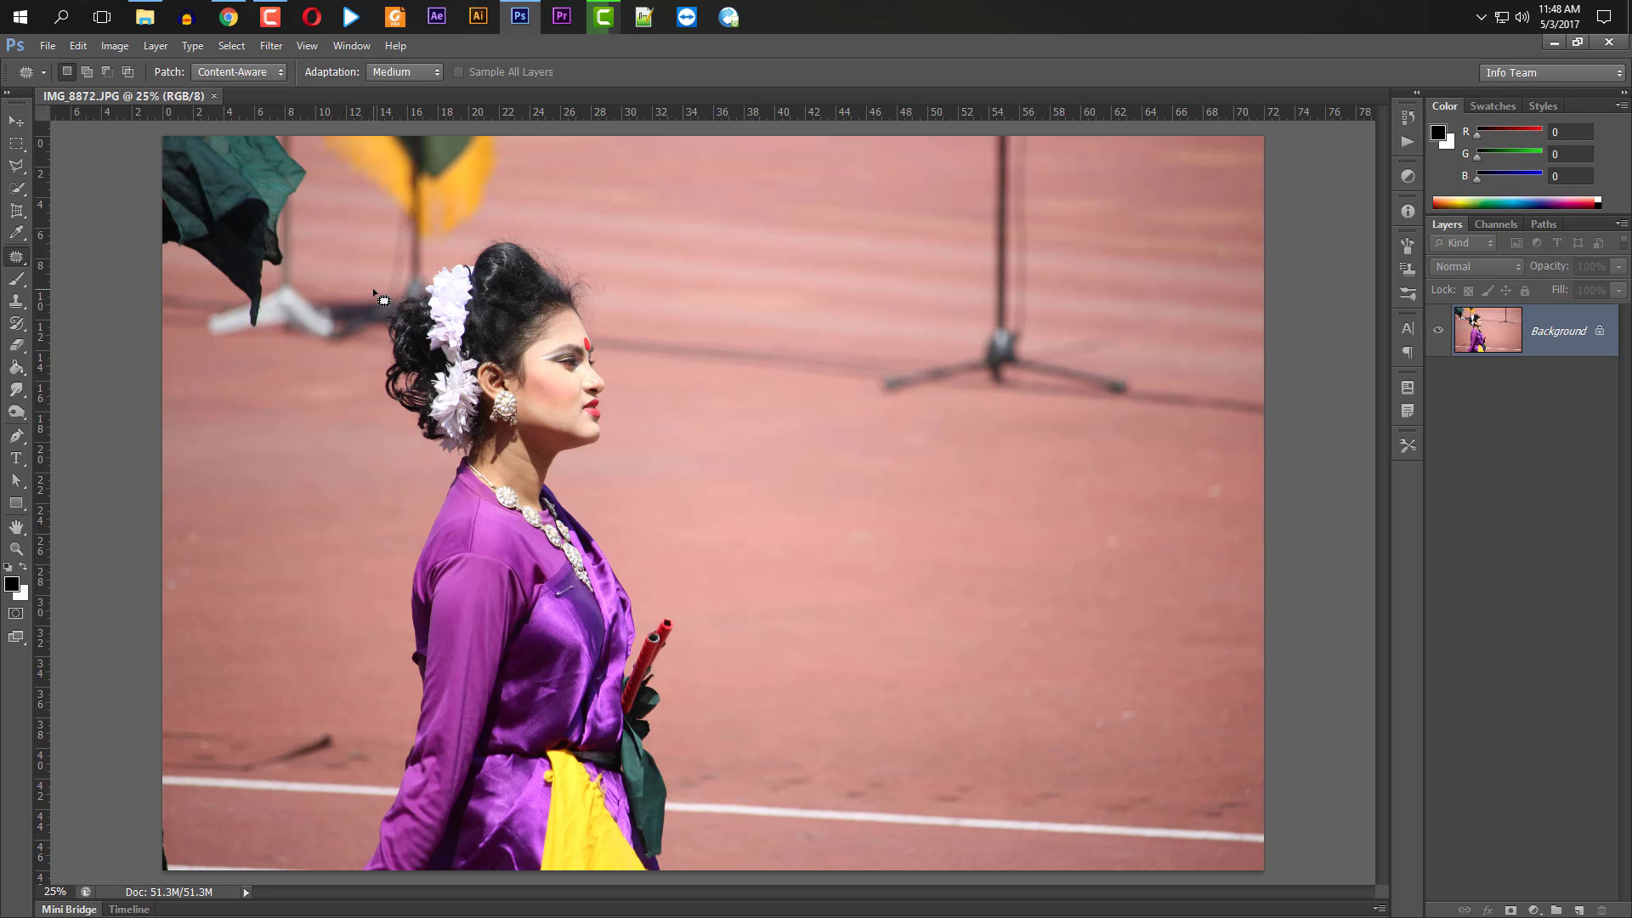
right_click(18, 261)
click(20, 208)
- Draw a rectangular marquee selection around the woman, from the top of her hair to the photo's lower edge
click(22, 145)
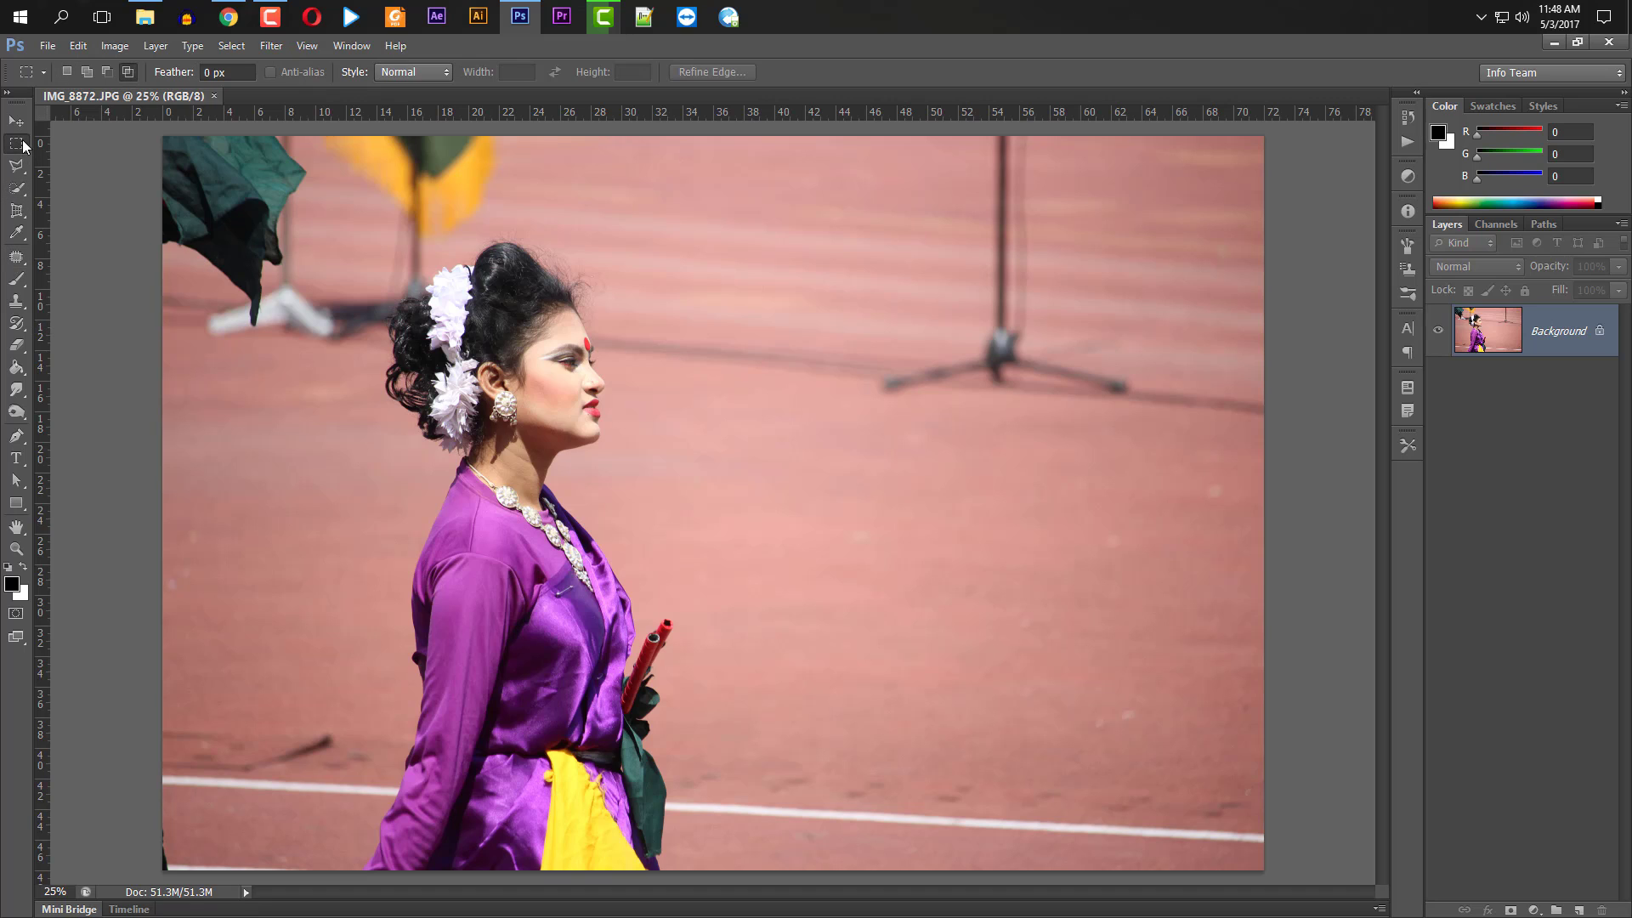
right_click(24, 145)
click(23, 147)
right_click(24, 146)
click(63, 144)
drag(351, 247, 702, 901)
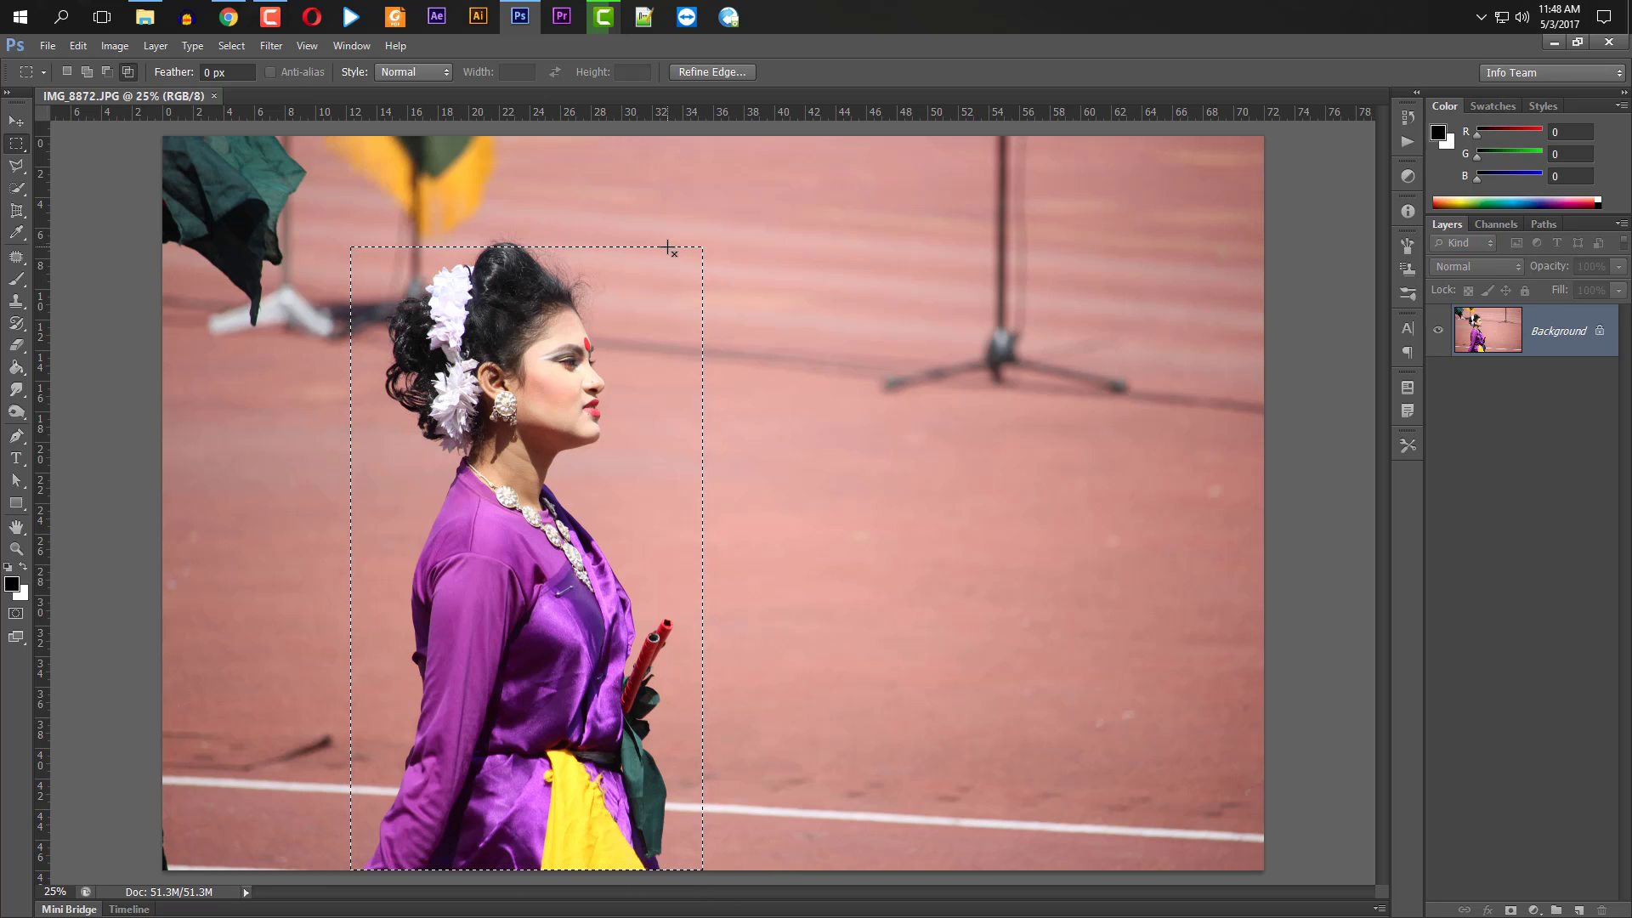
key(ctrl+t)
drag(703, 246, 704, 254)
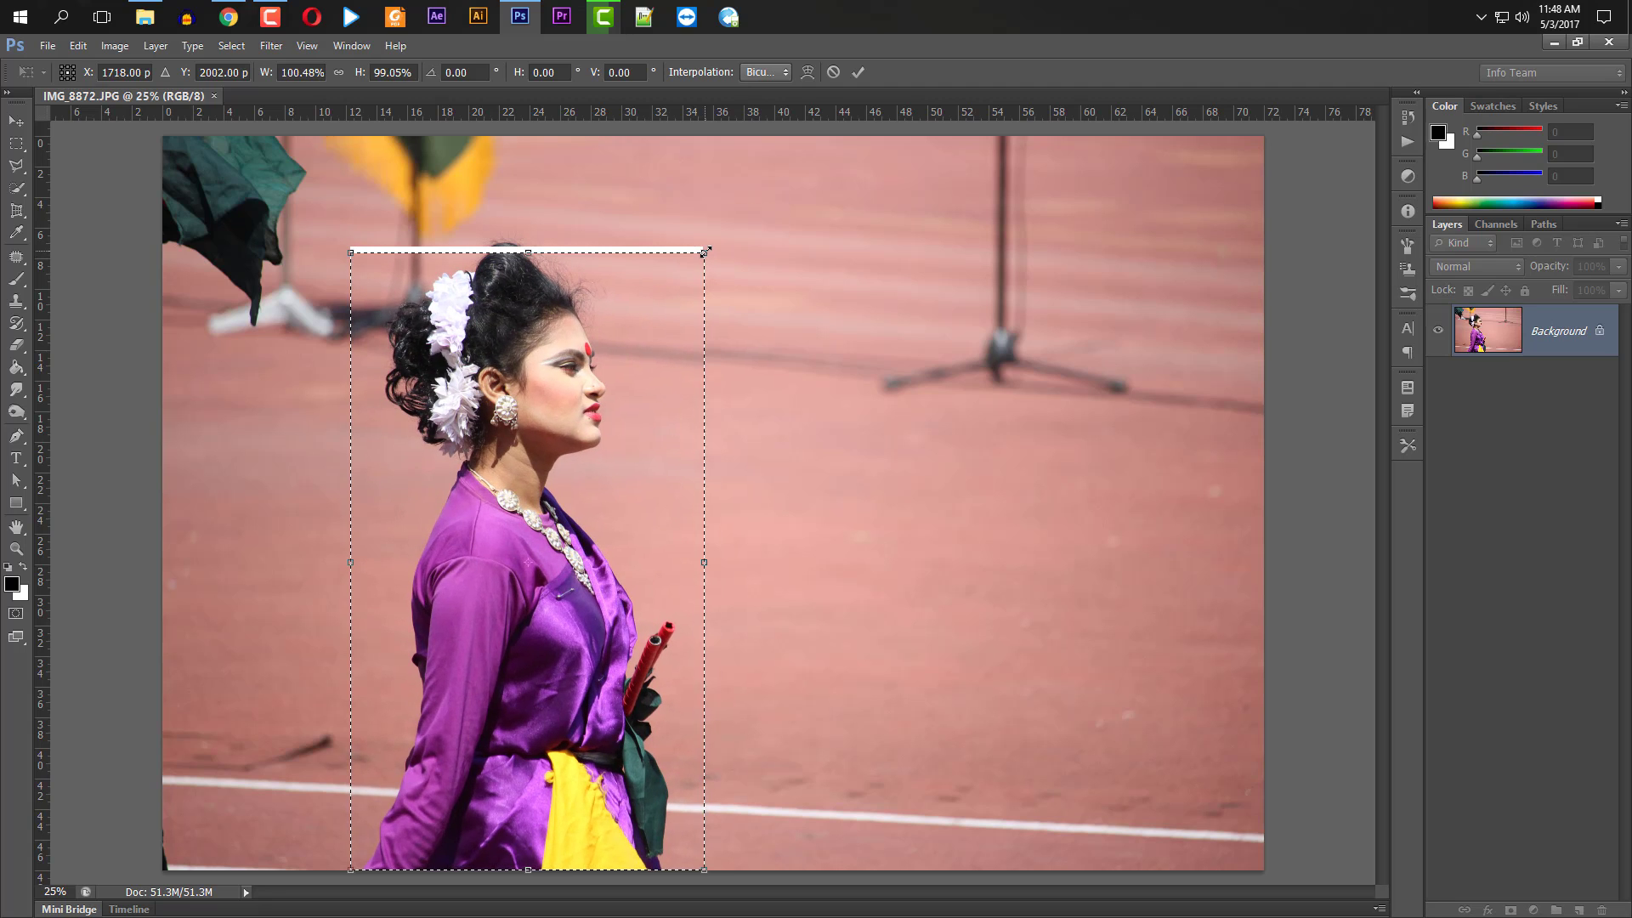
key(ctrl+z)
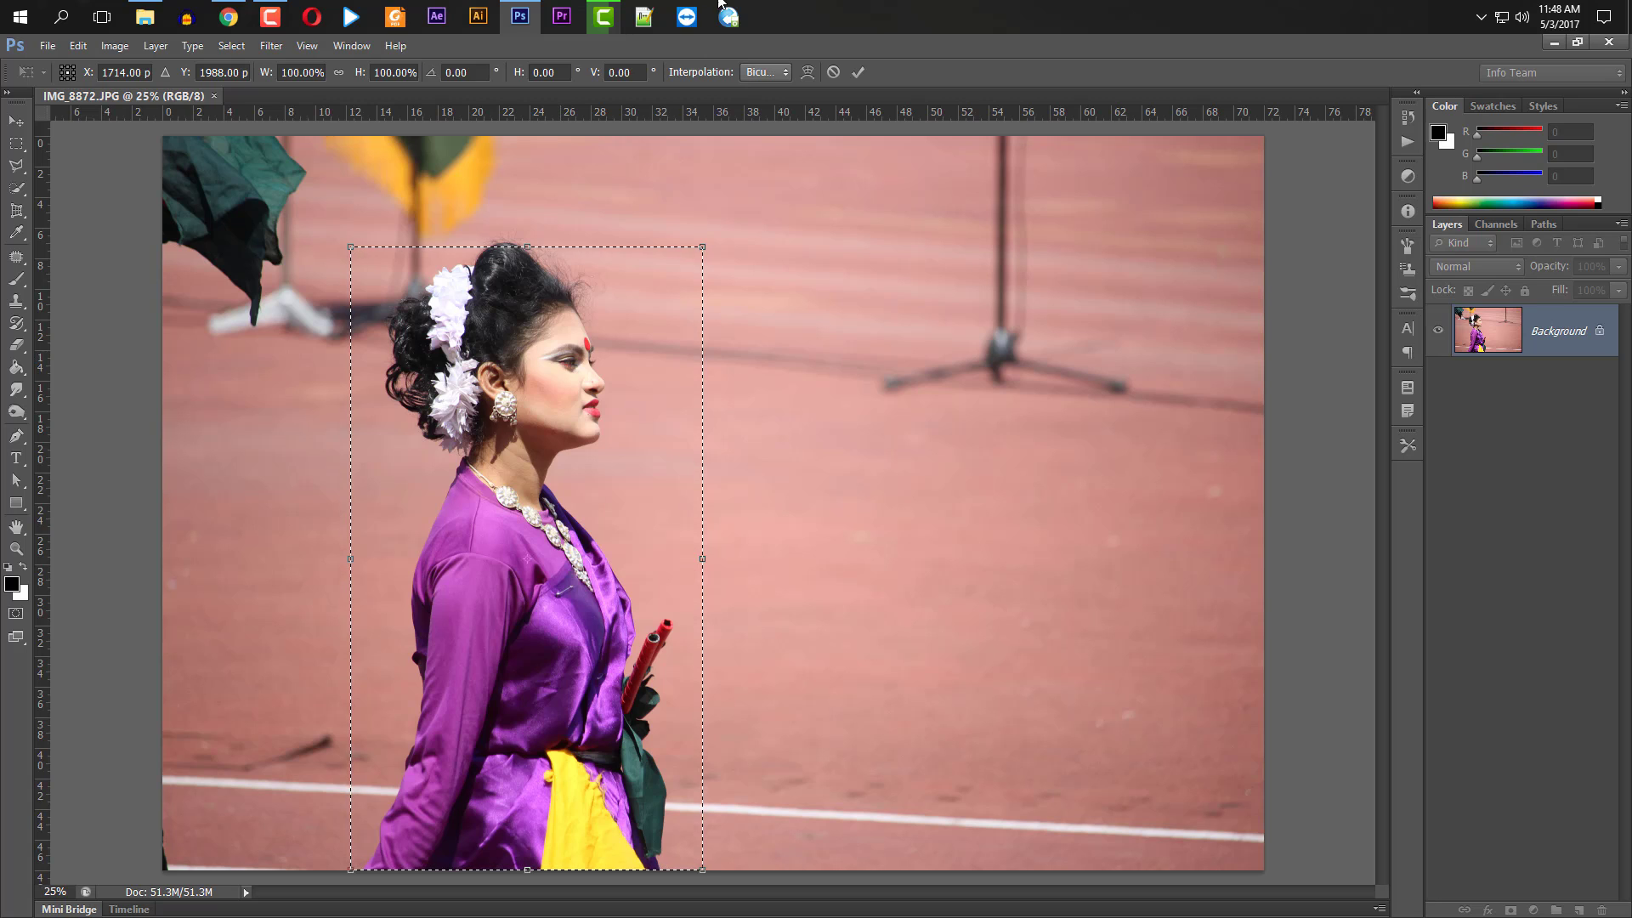
click(834, 72)
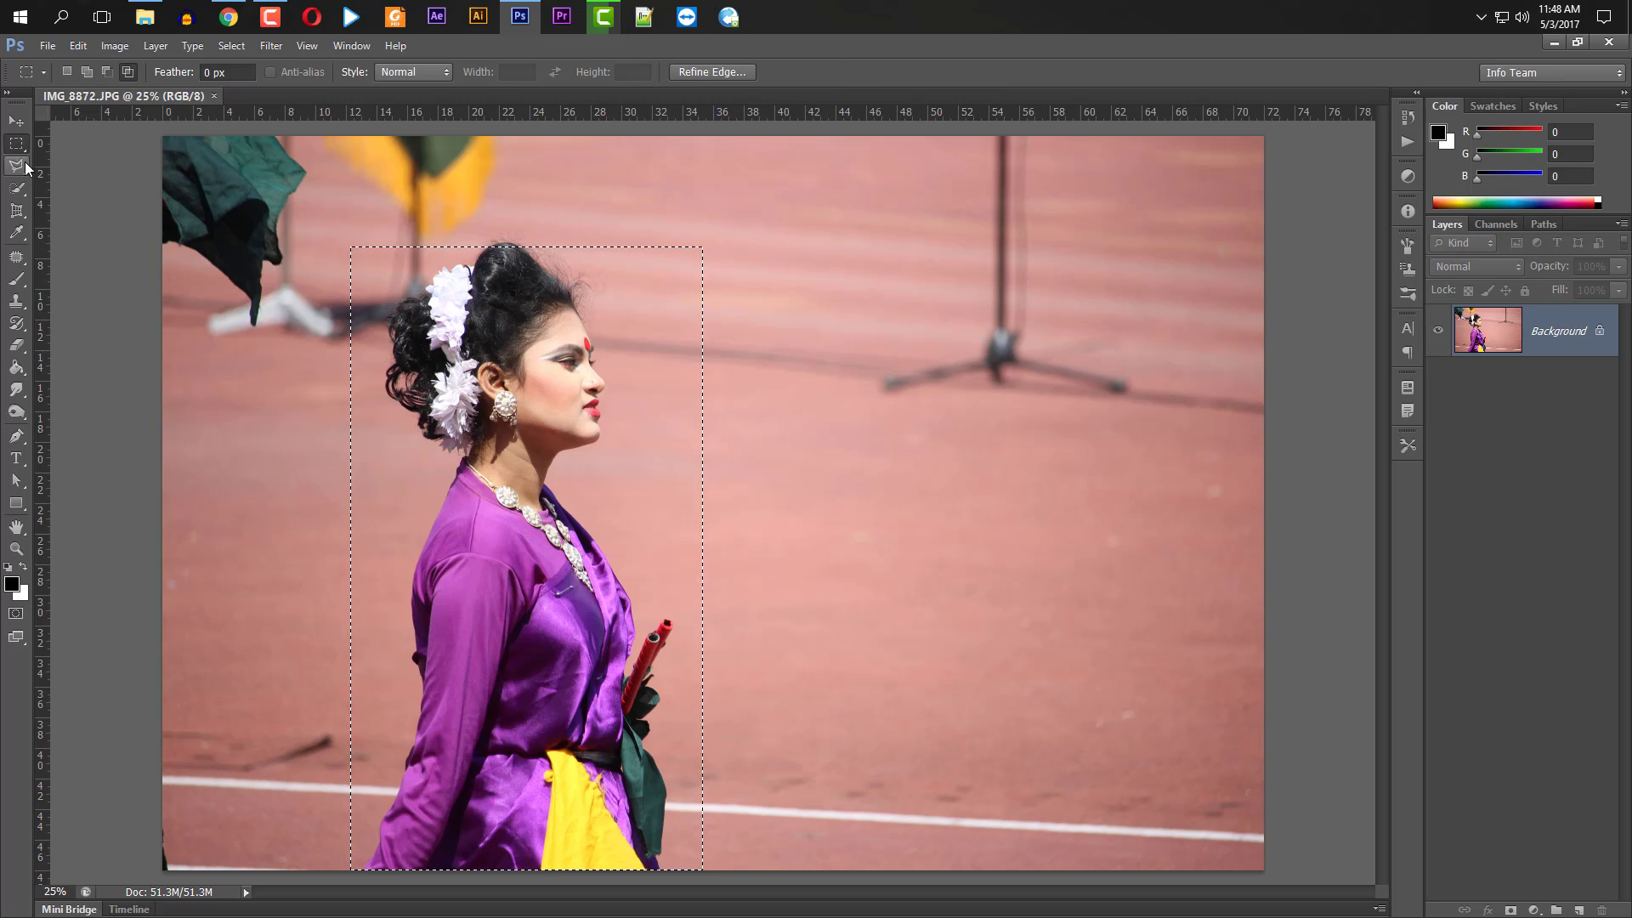
key(ctrl+d)
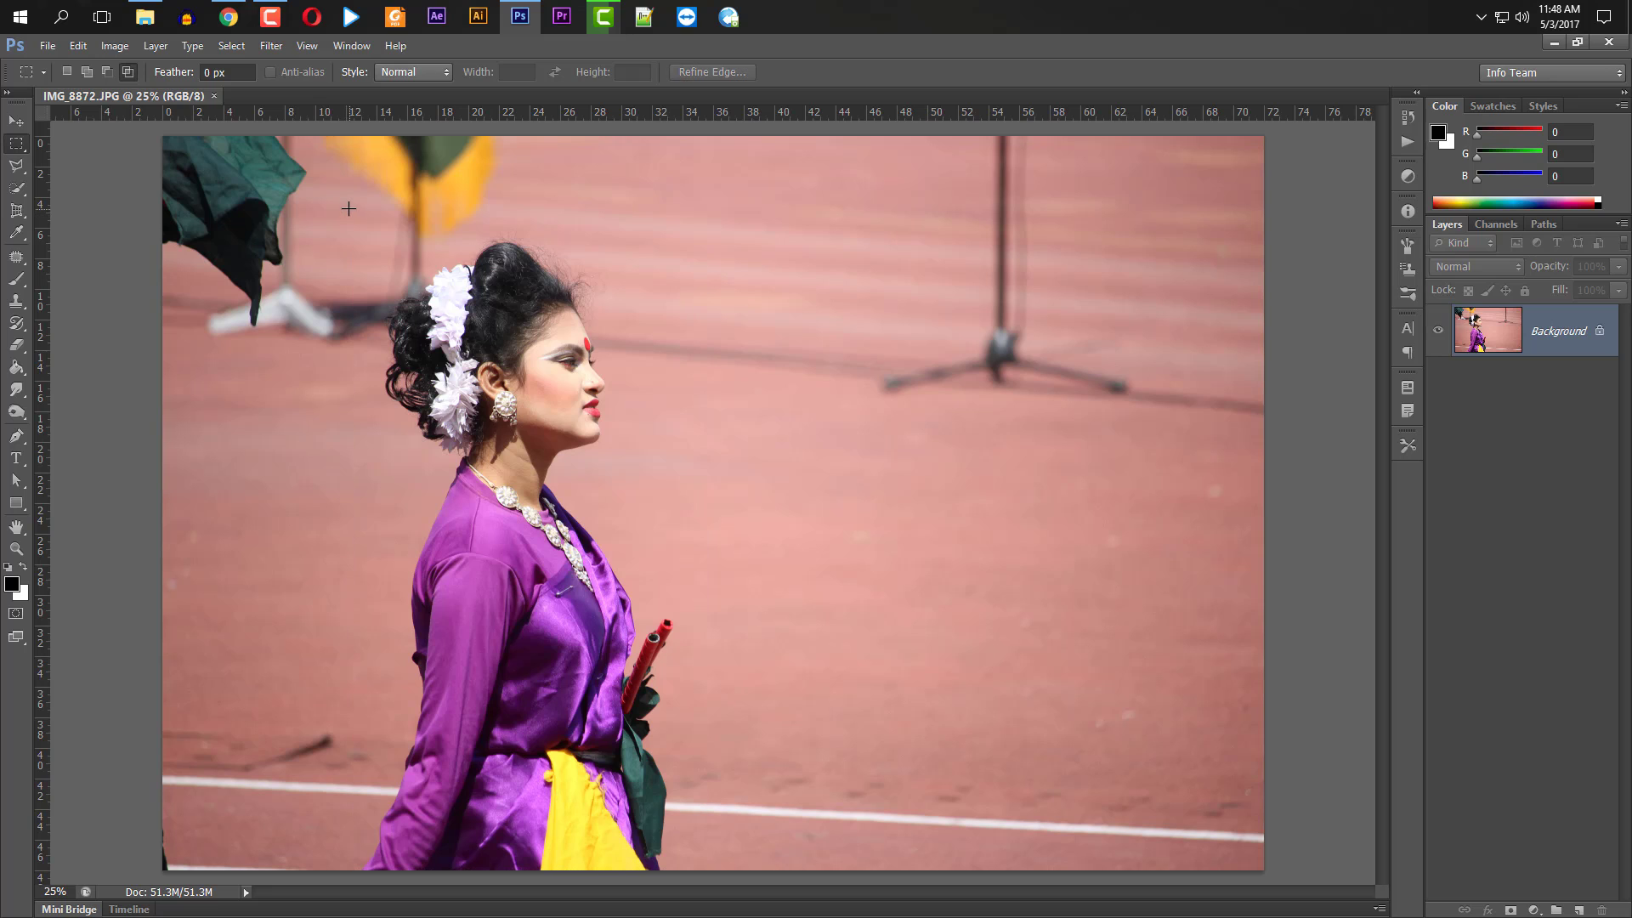
- Select the woman with a larger rectangular marquee, shift the selected pixels sideways across the track, and return them to their original place
drag(346, 208, 698, 883)
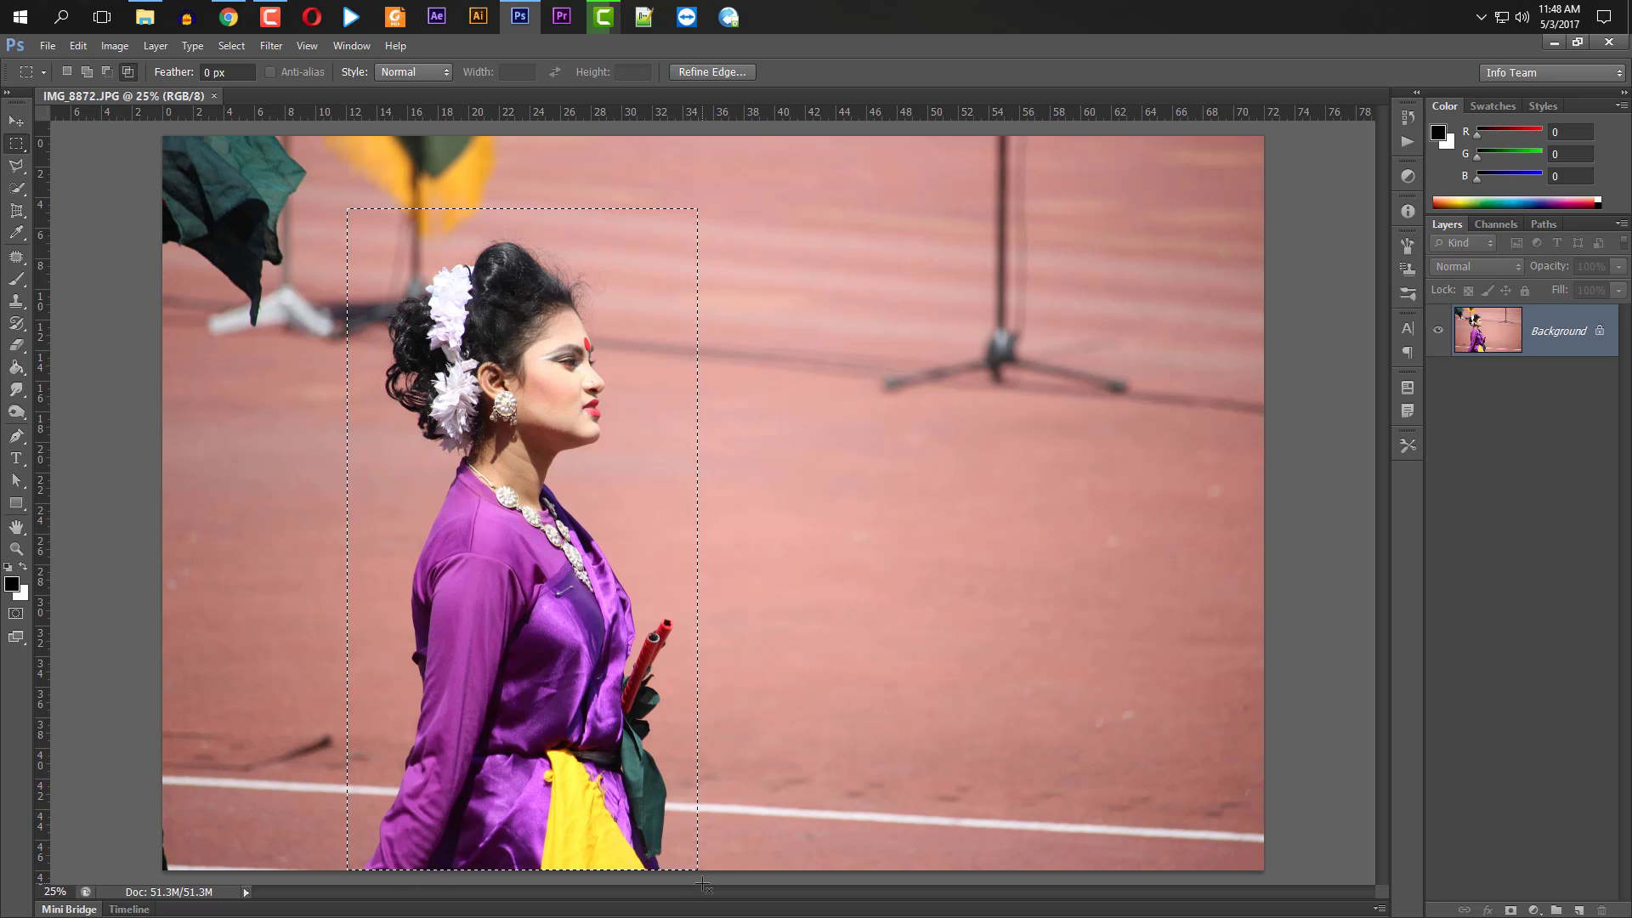
click(15, 122)
drag(514, 397, 857, 396)
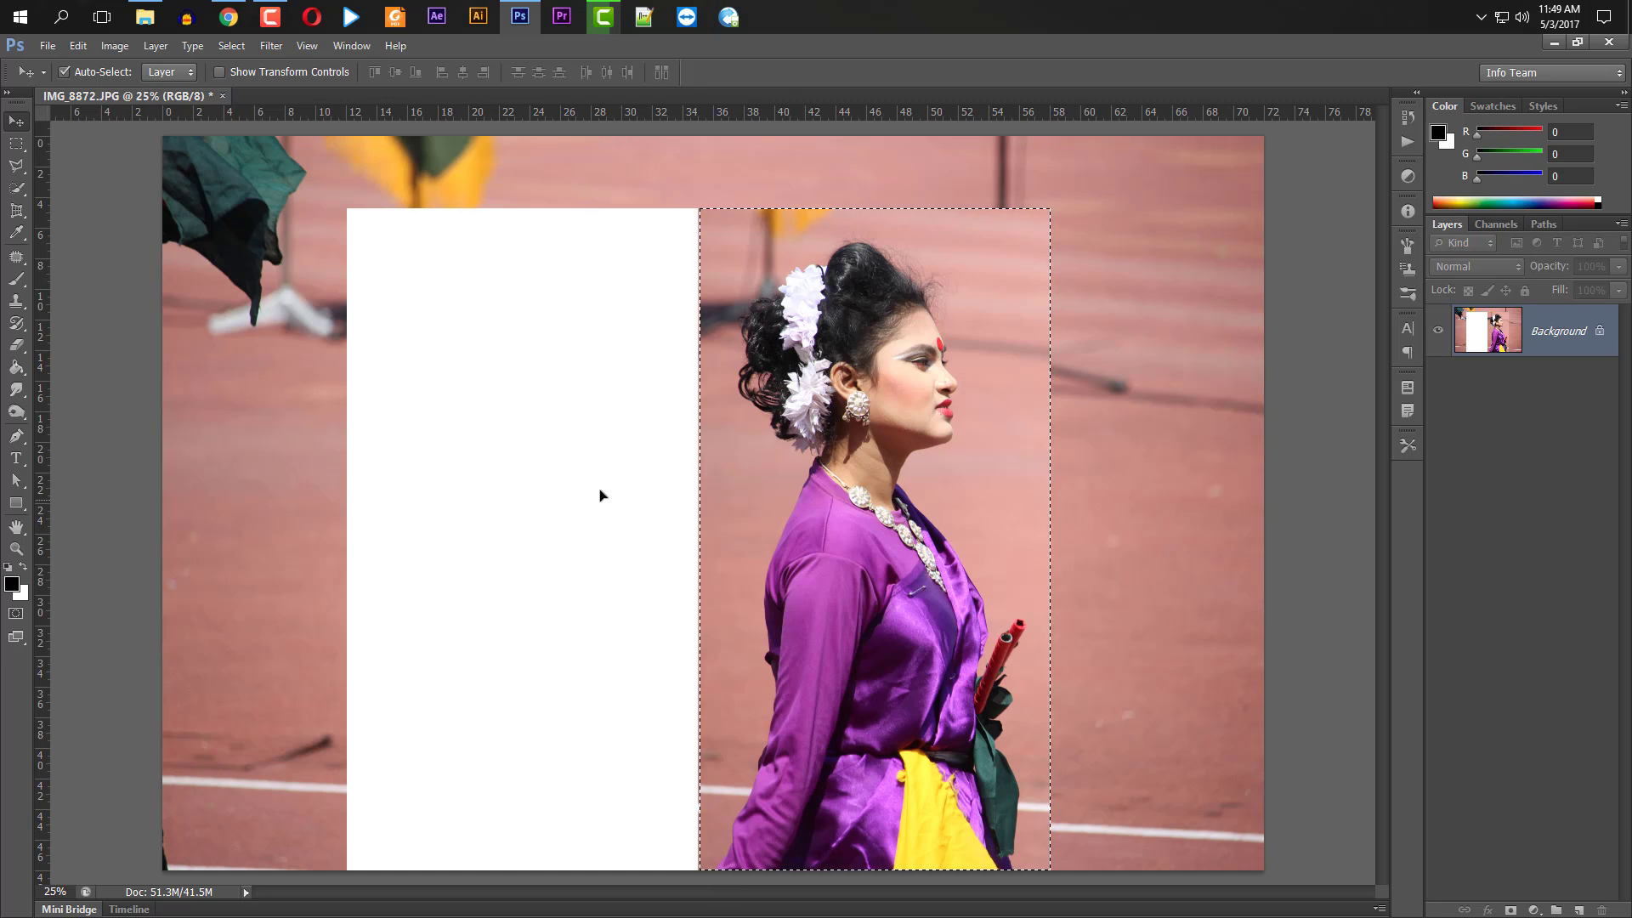
drag(755, 451, 412, 449)
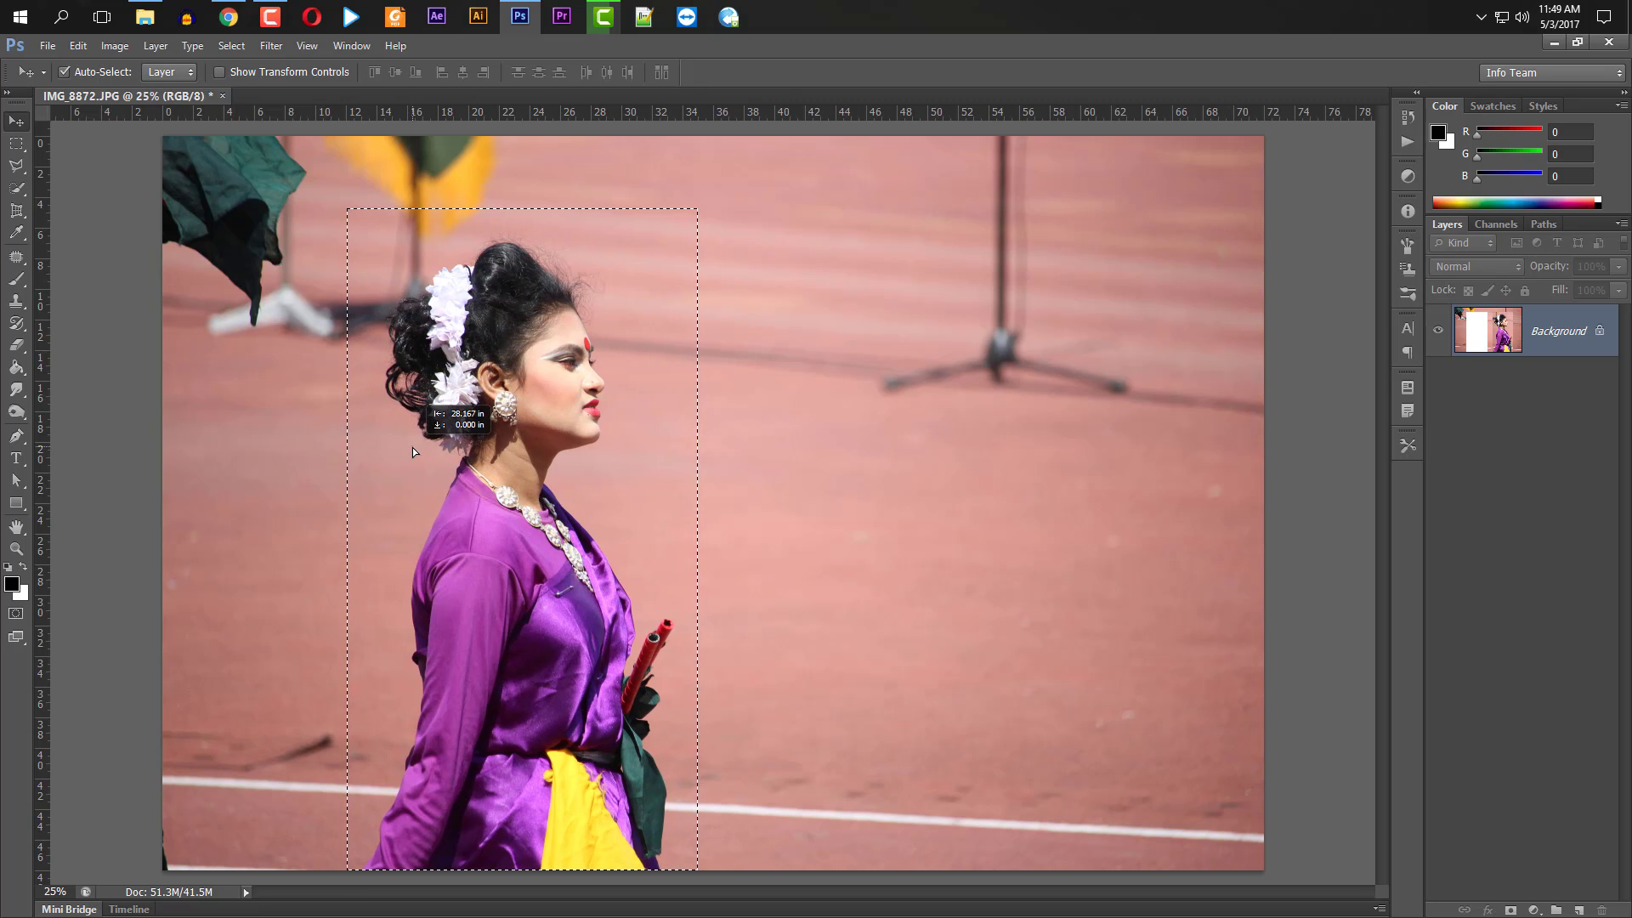
- Patch the selected woman with the Patch Tool in Content-Aware mode, sampling from the photo's upper-left area beside the green flag
click(17, 259)
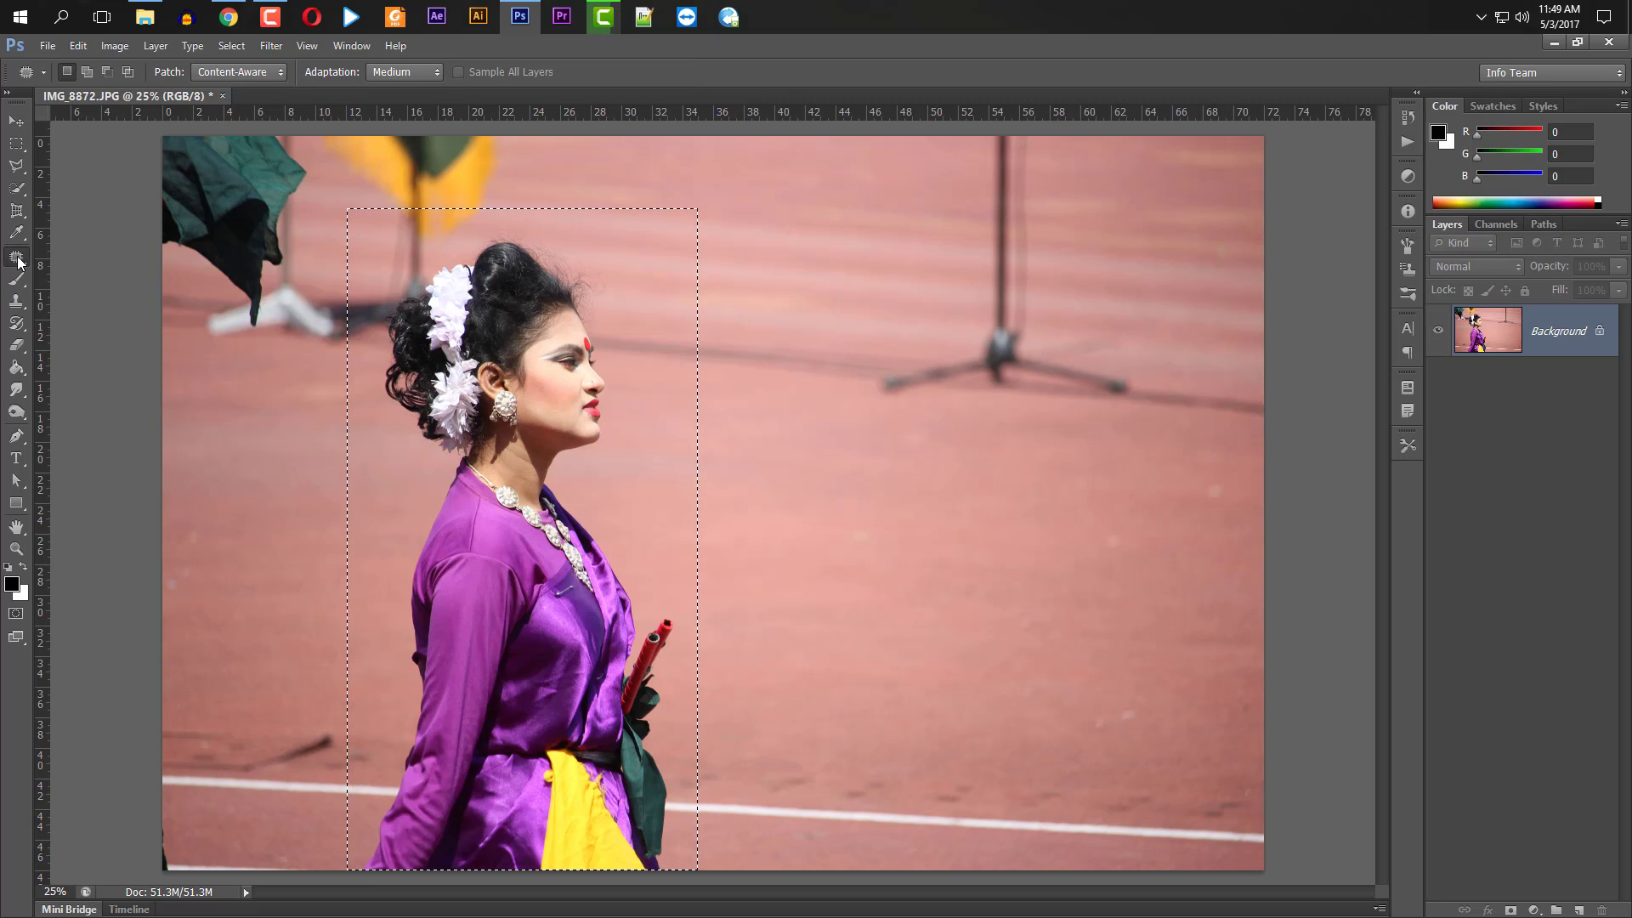
click(243, 73)
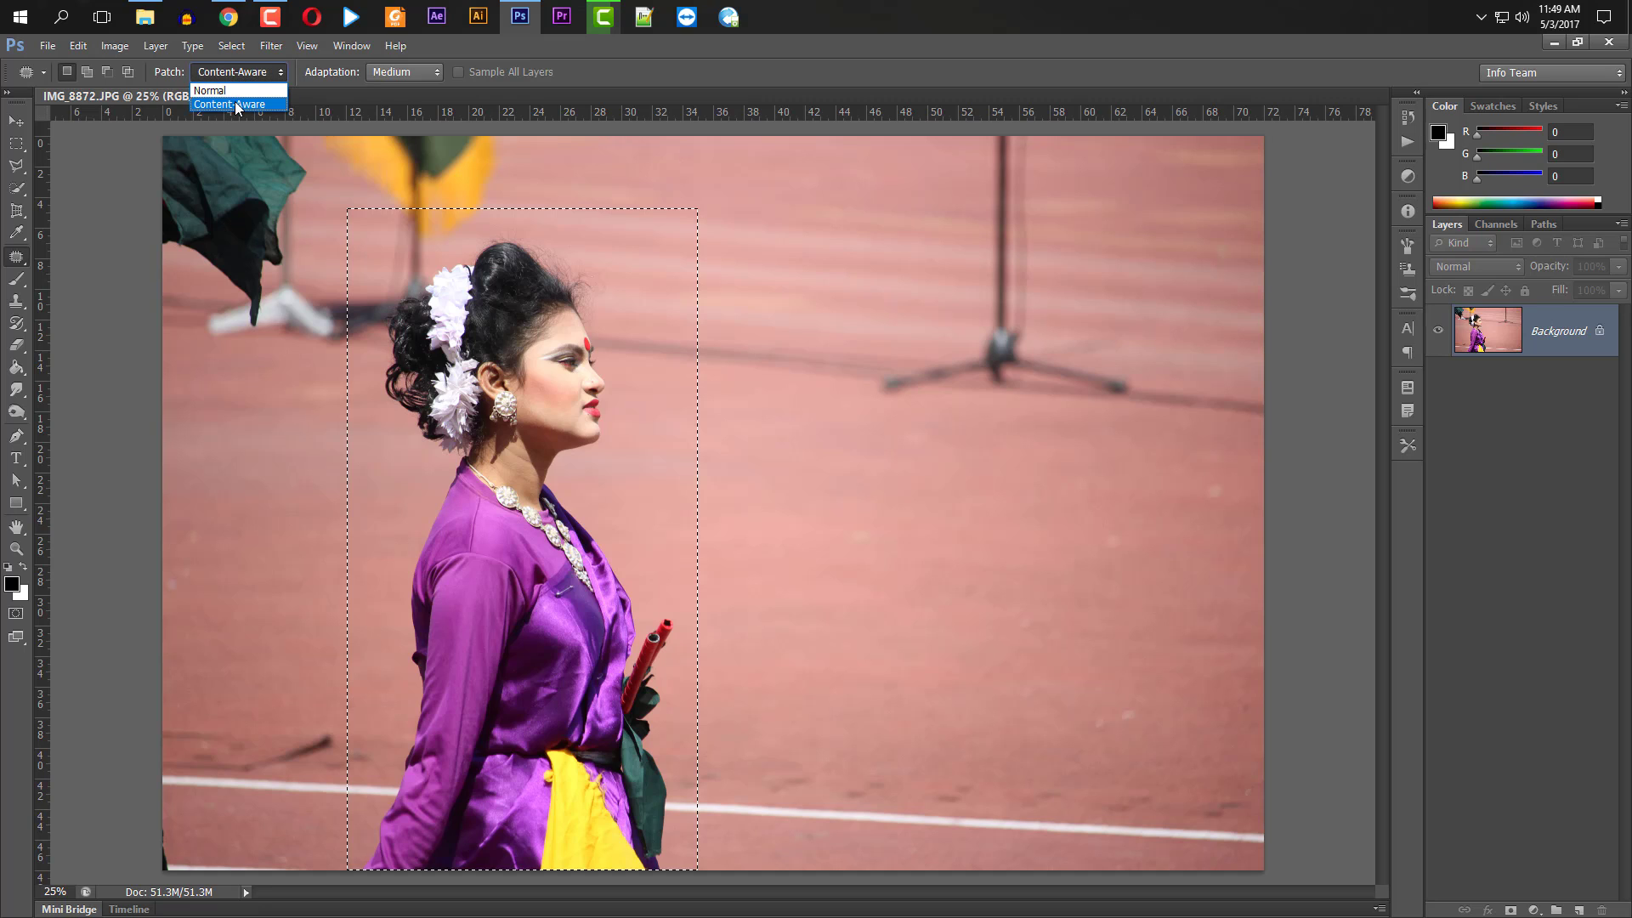
click(231, 104)
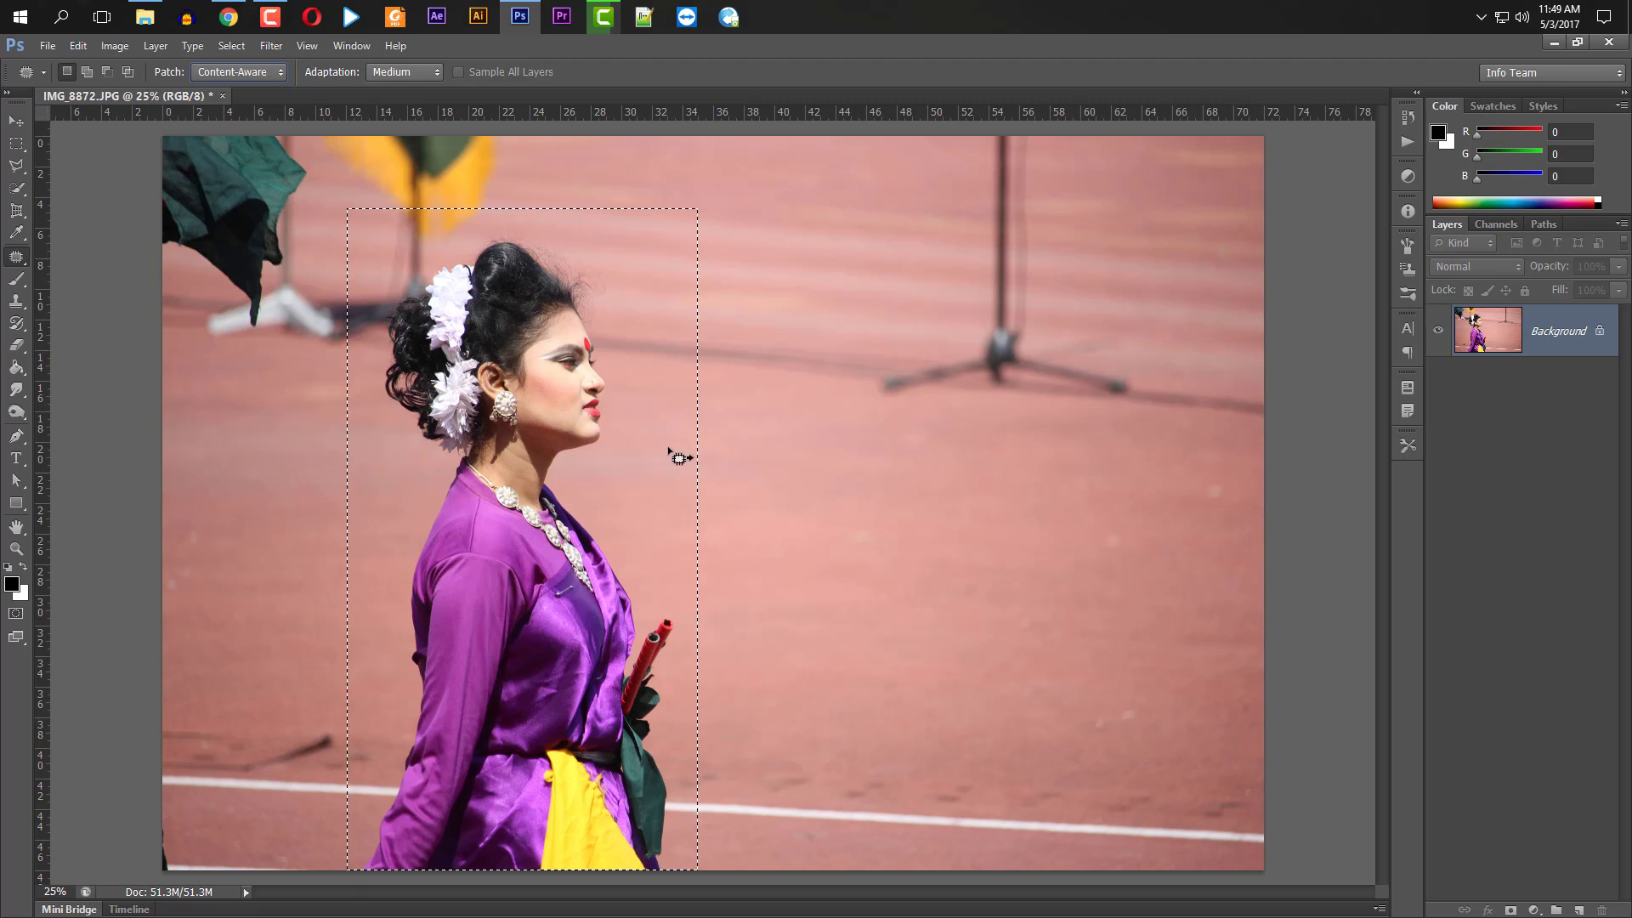
drag(495, 426, 95, 323)
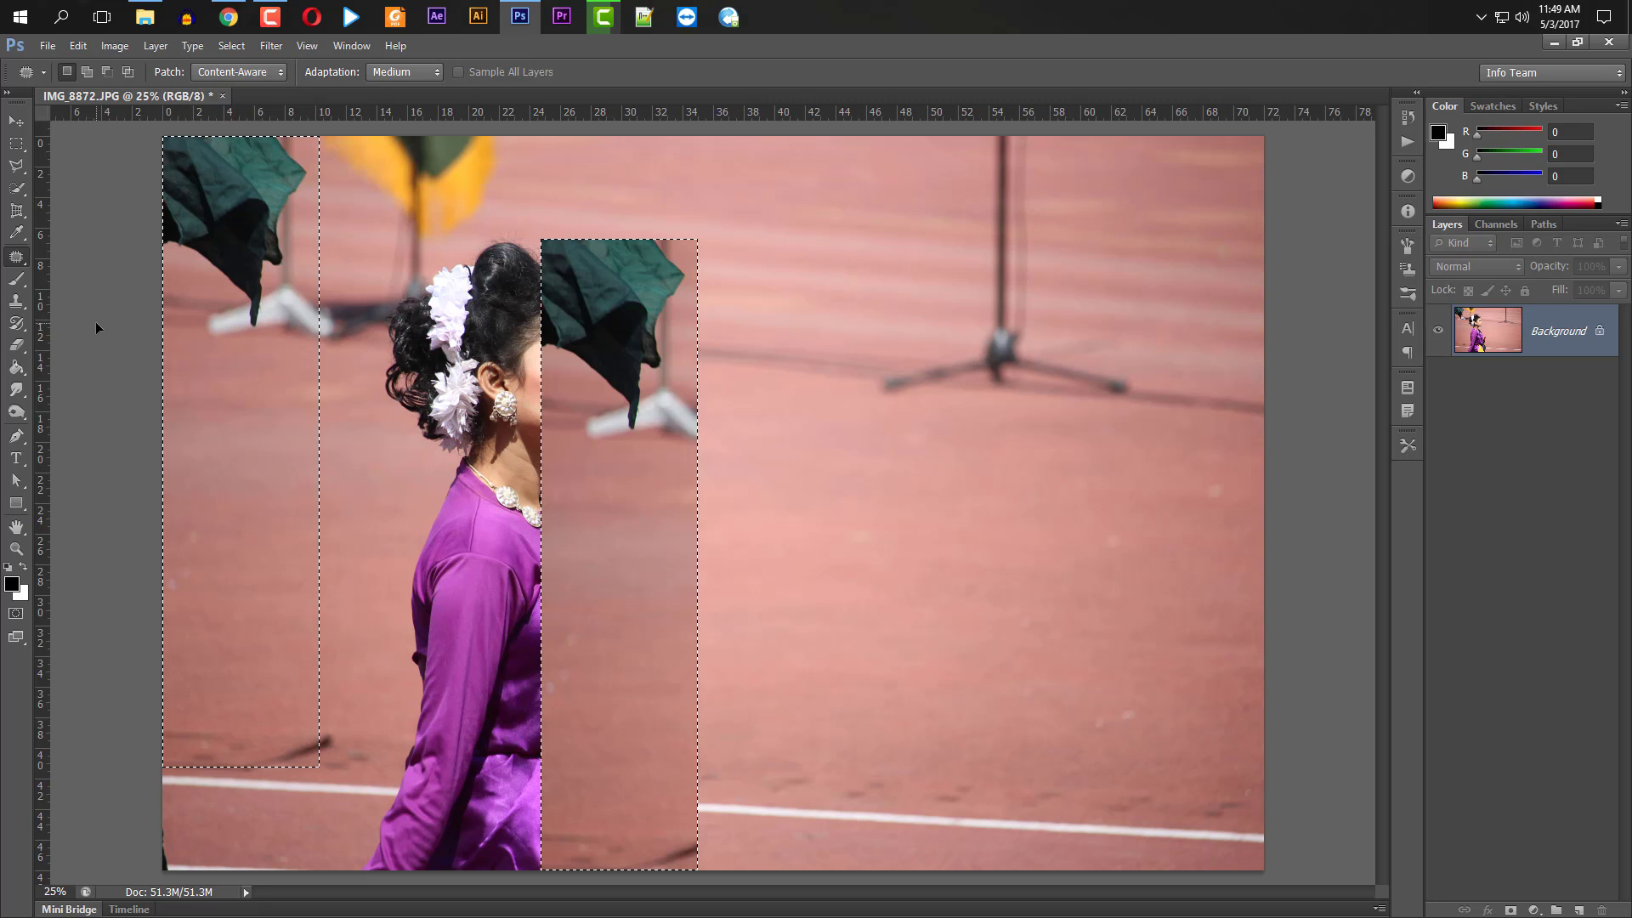
drag(95, 322, 95, 321)
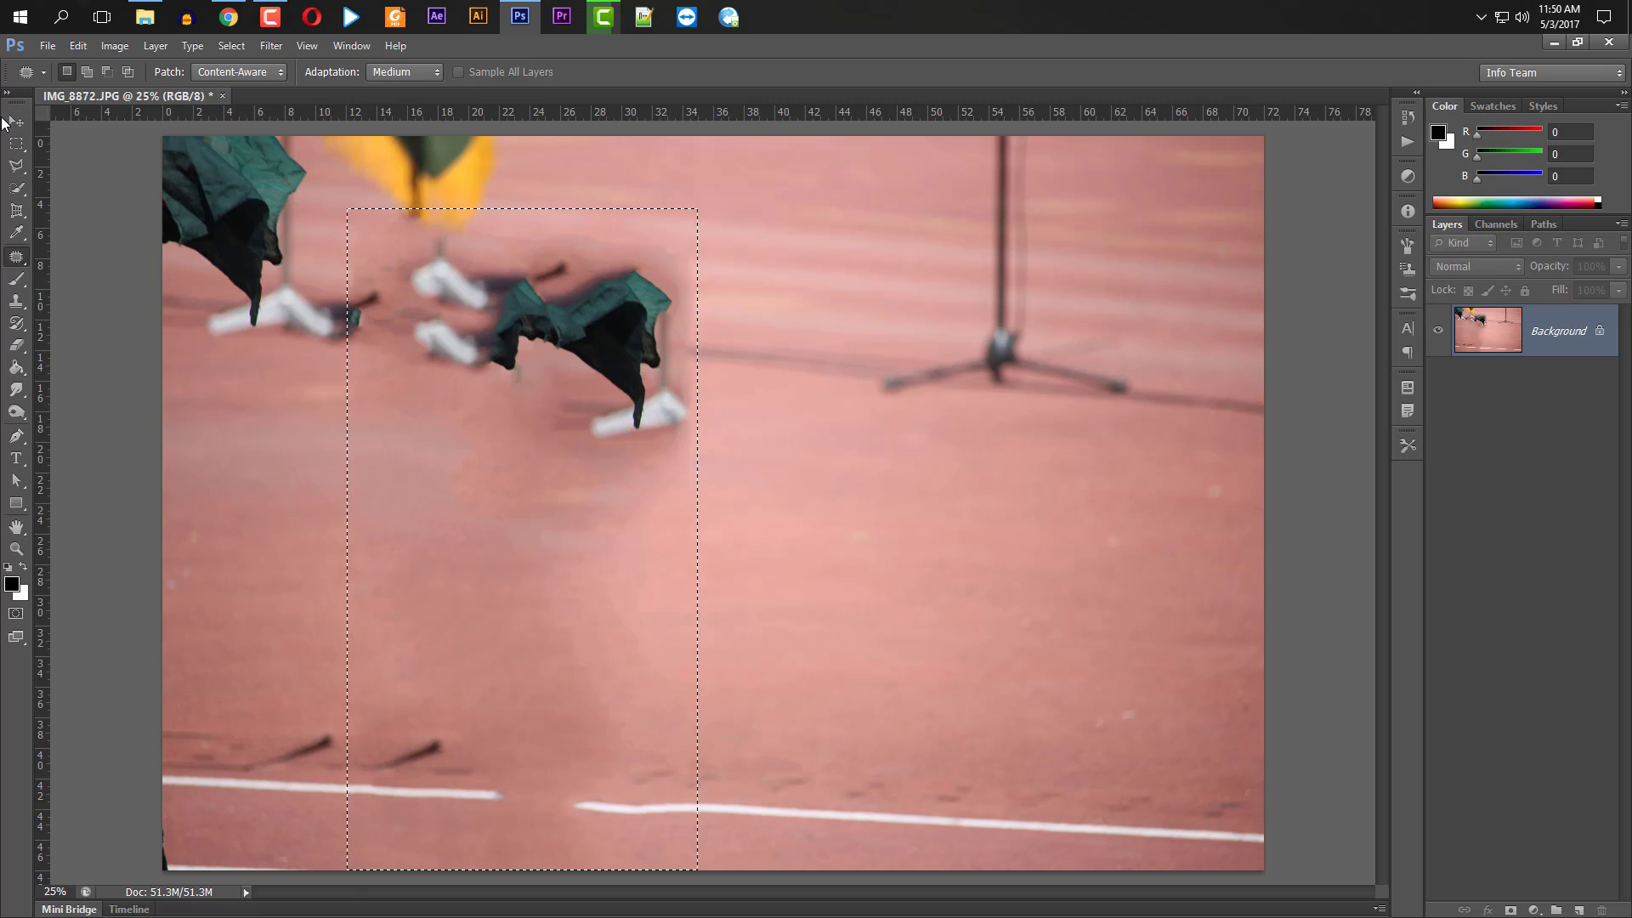
- Undo the content-aware patch and clear the rectangular selection
key(ctrl+d)
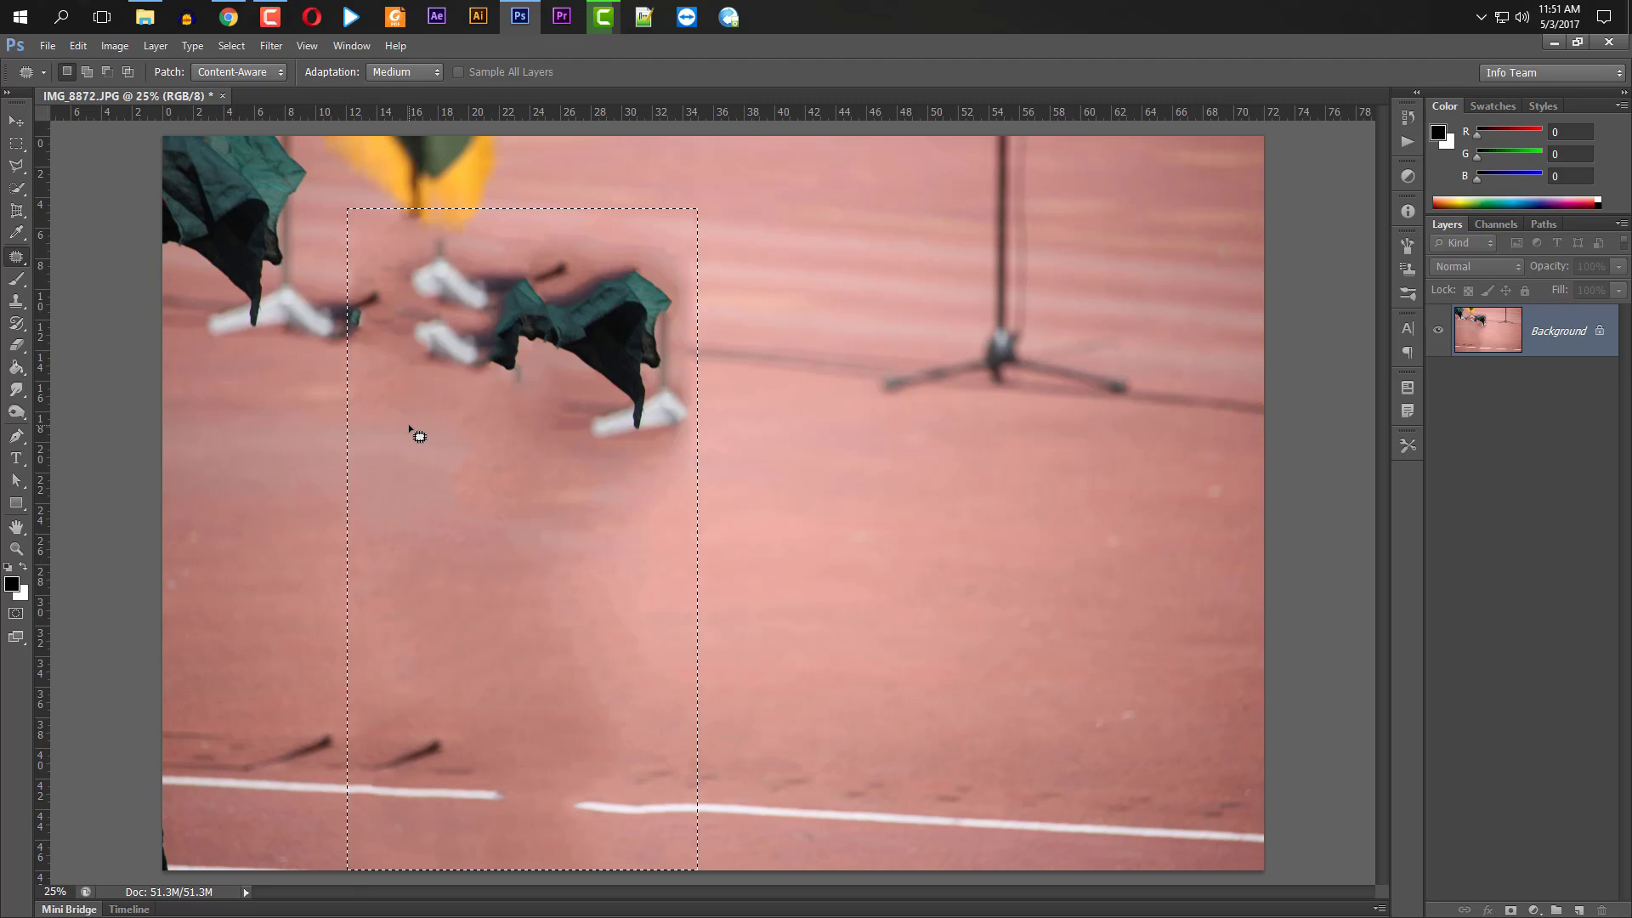
key(ctrl+z)
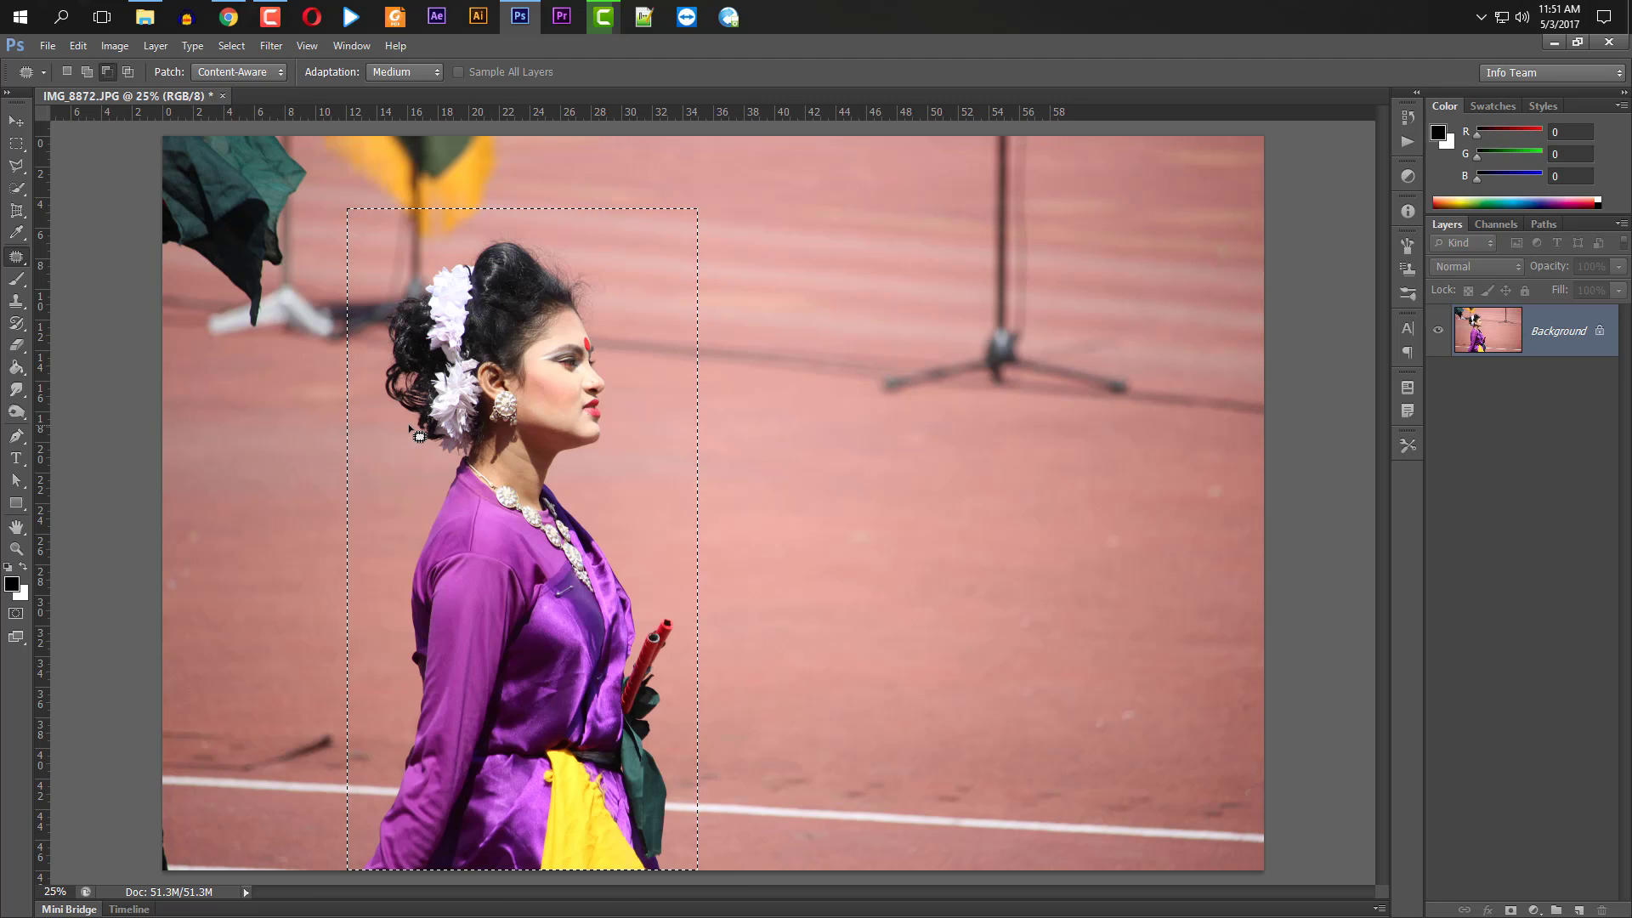
key(ctrl+d)
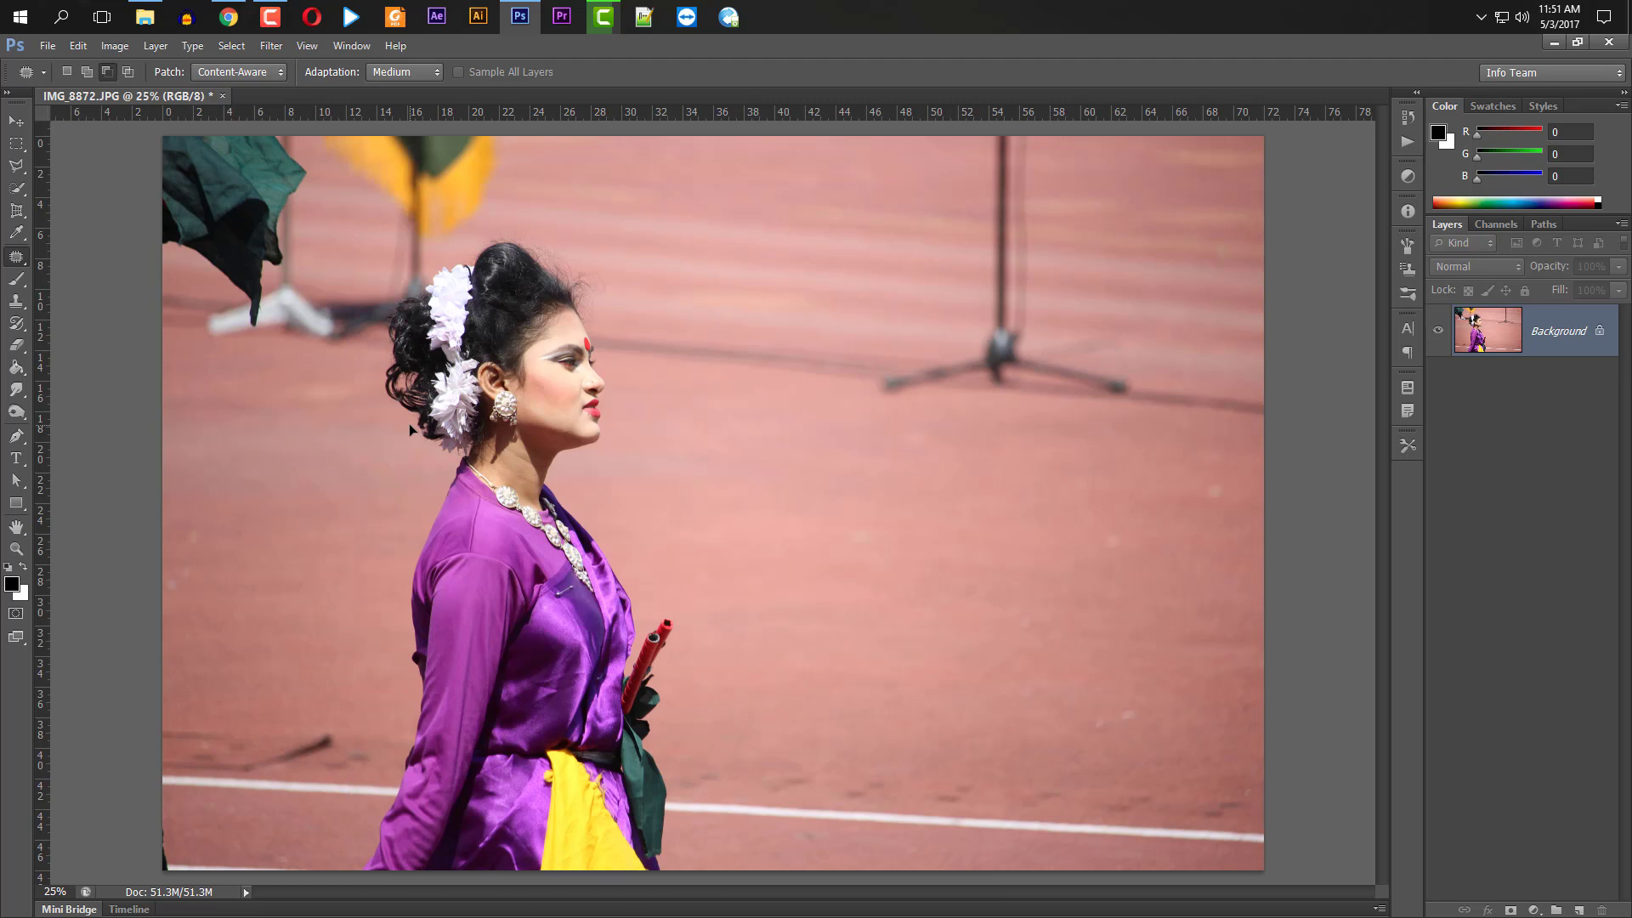
- Replace the active Patch Tool with the Content-Aware Move Tool
right_click(12, 261)
click(13, 260)
right_click(12, 265)
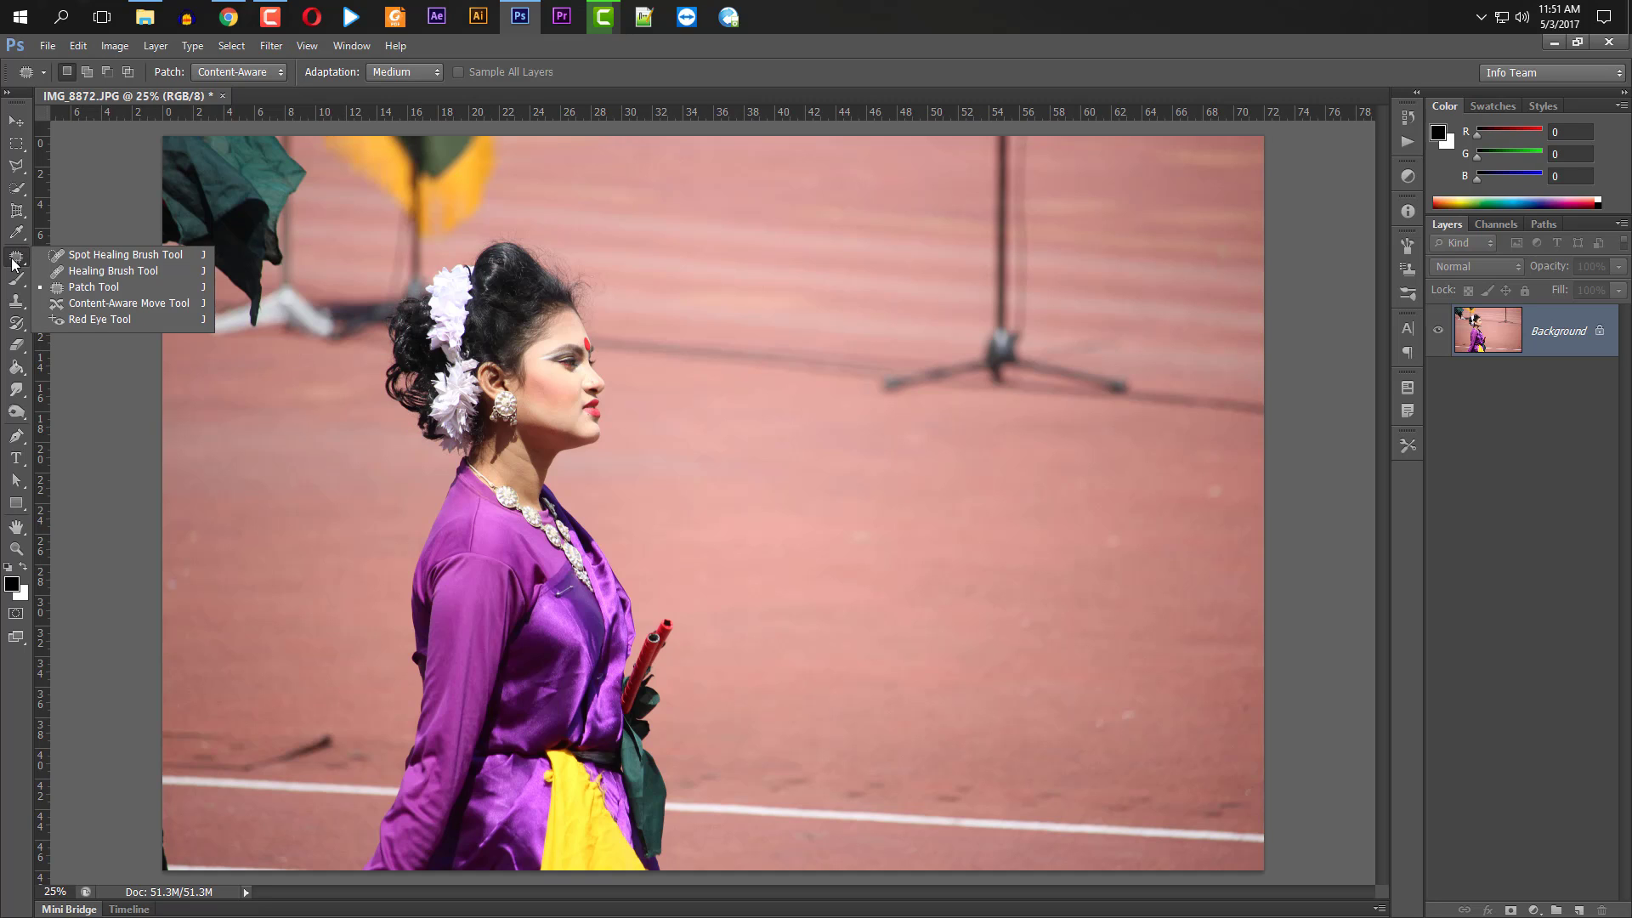
click(92, 308)
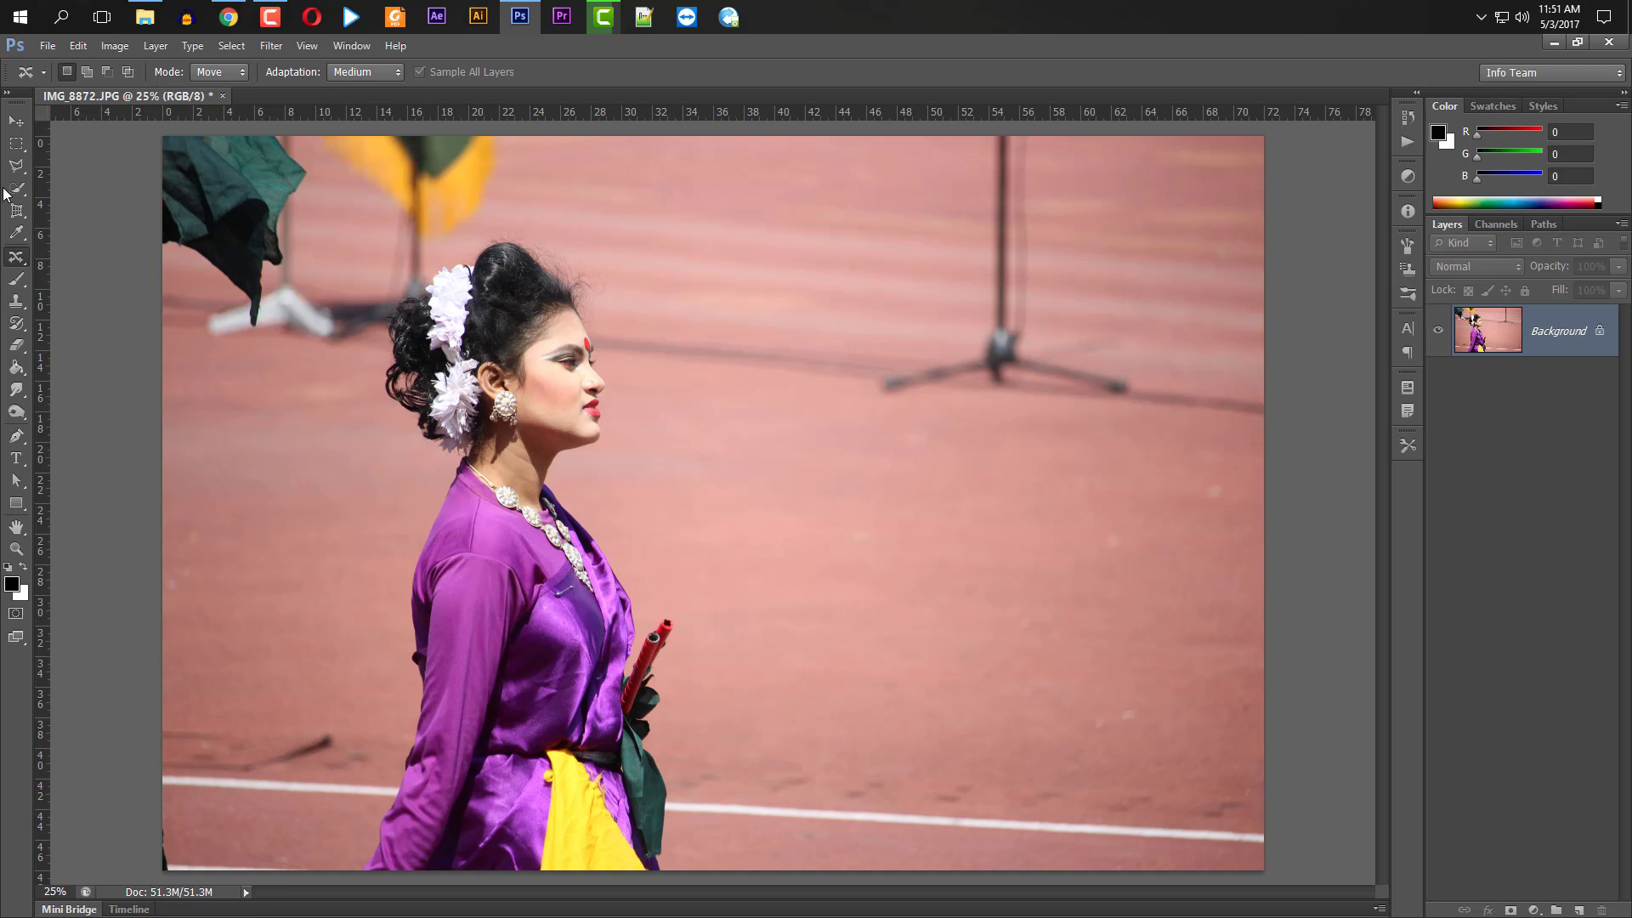
- Trace the woman's outline with the Magnetic Lasso Tool and close it into a selection
click(16, 166)
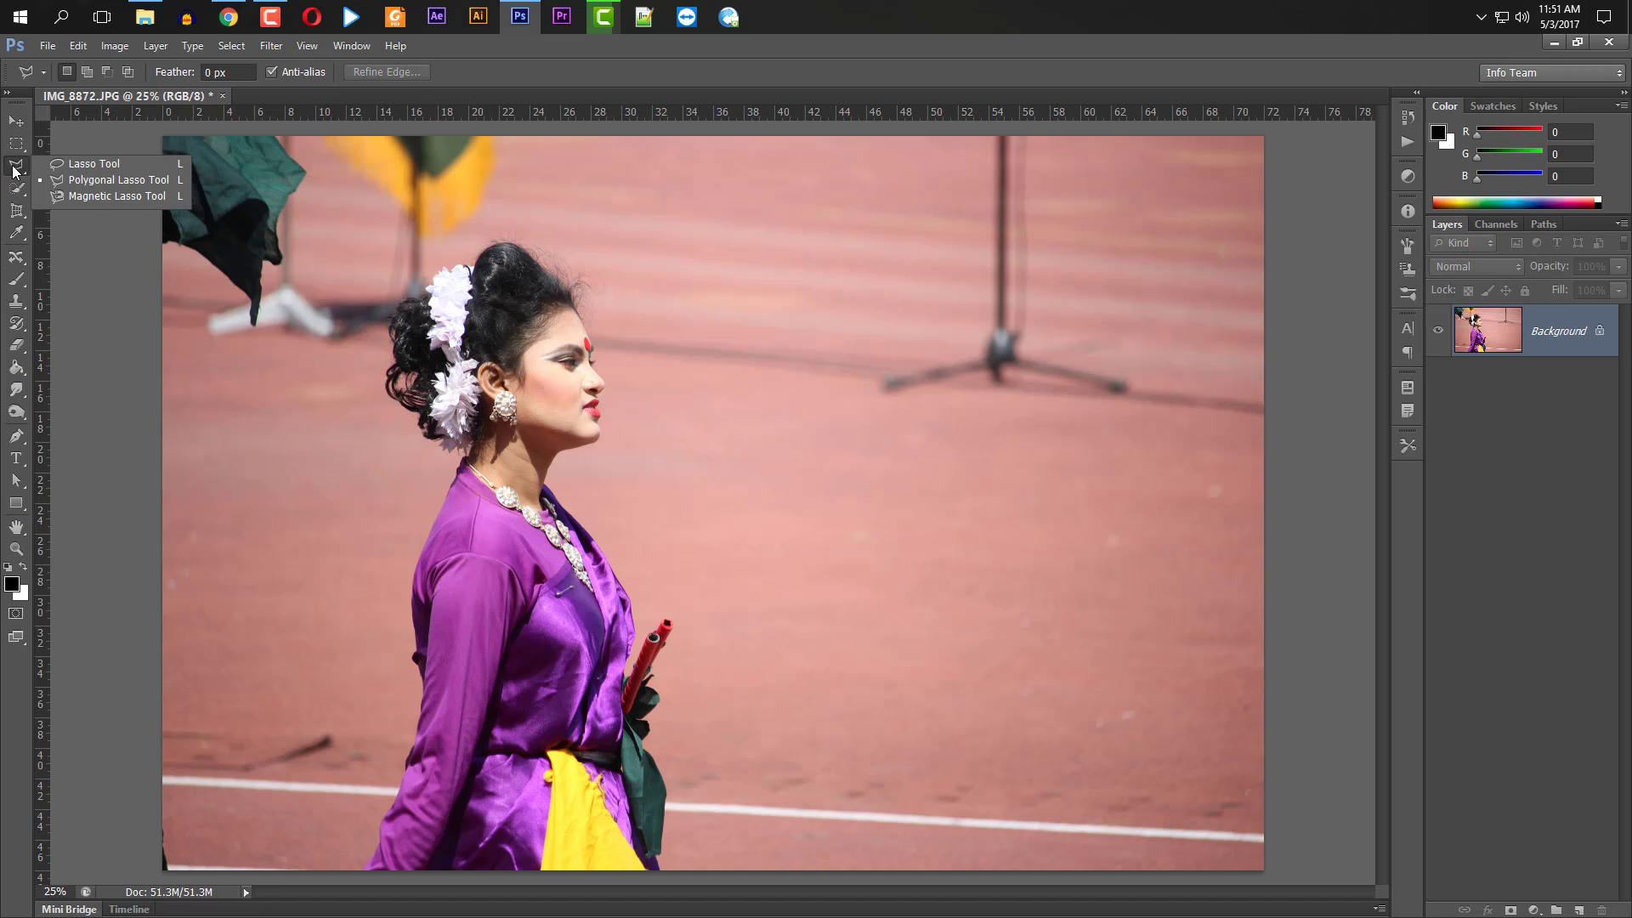
click(88, 197)
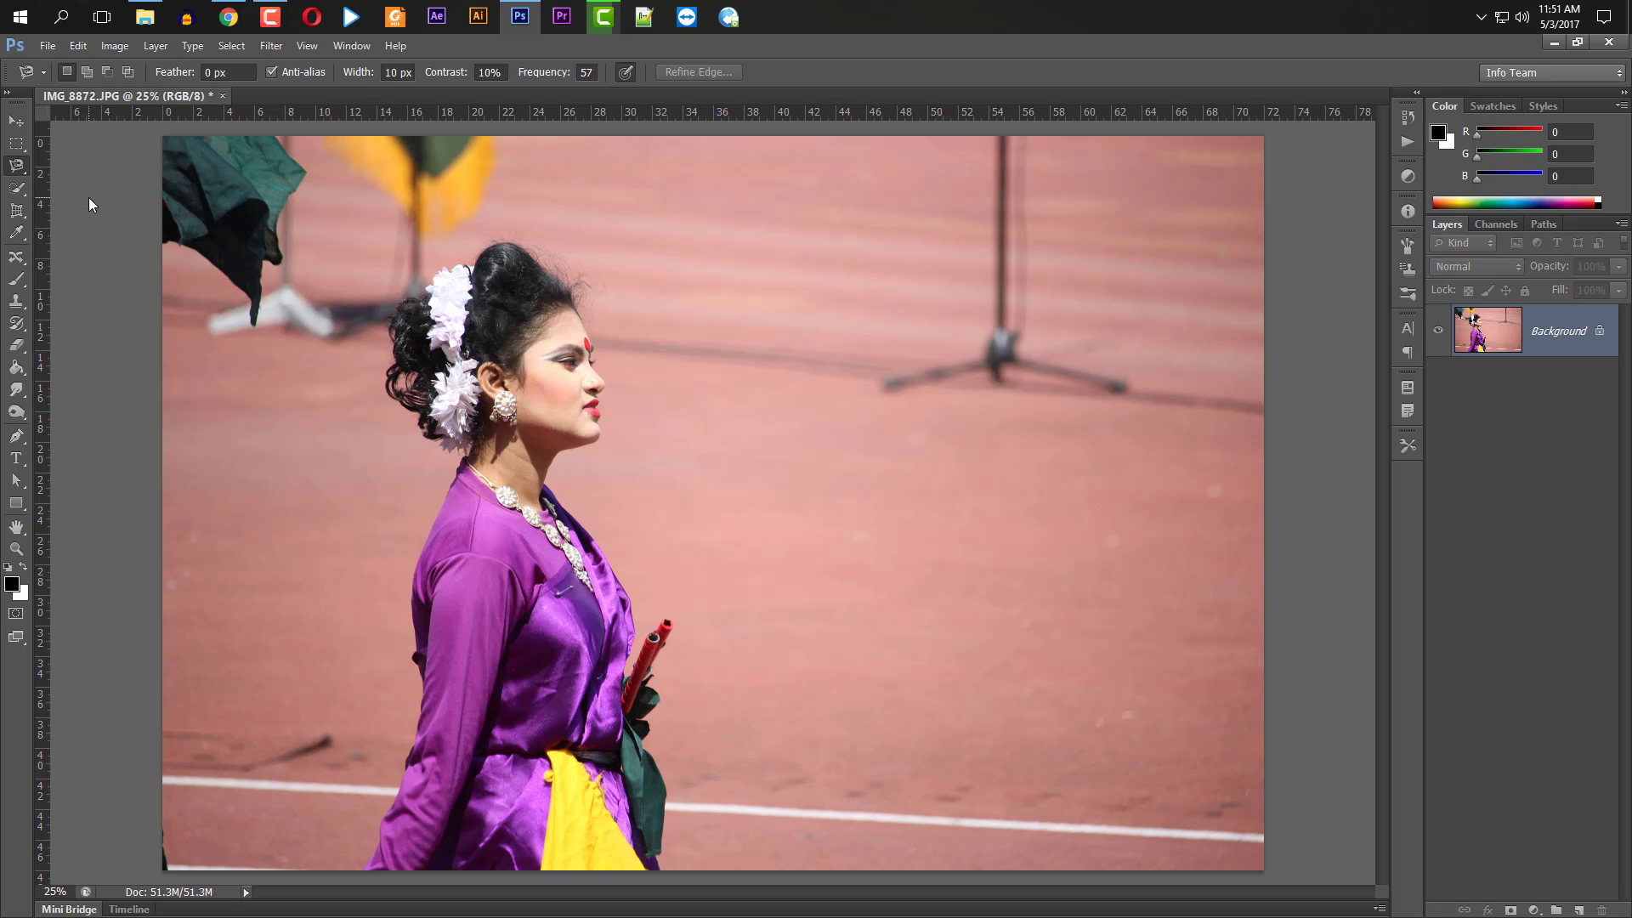
click(536, 304)
click(547, 309)
key(ctrl+d)
click(527, 251)
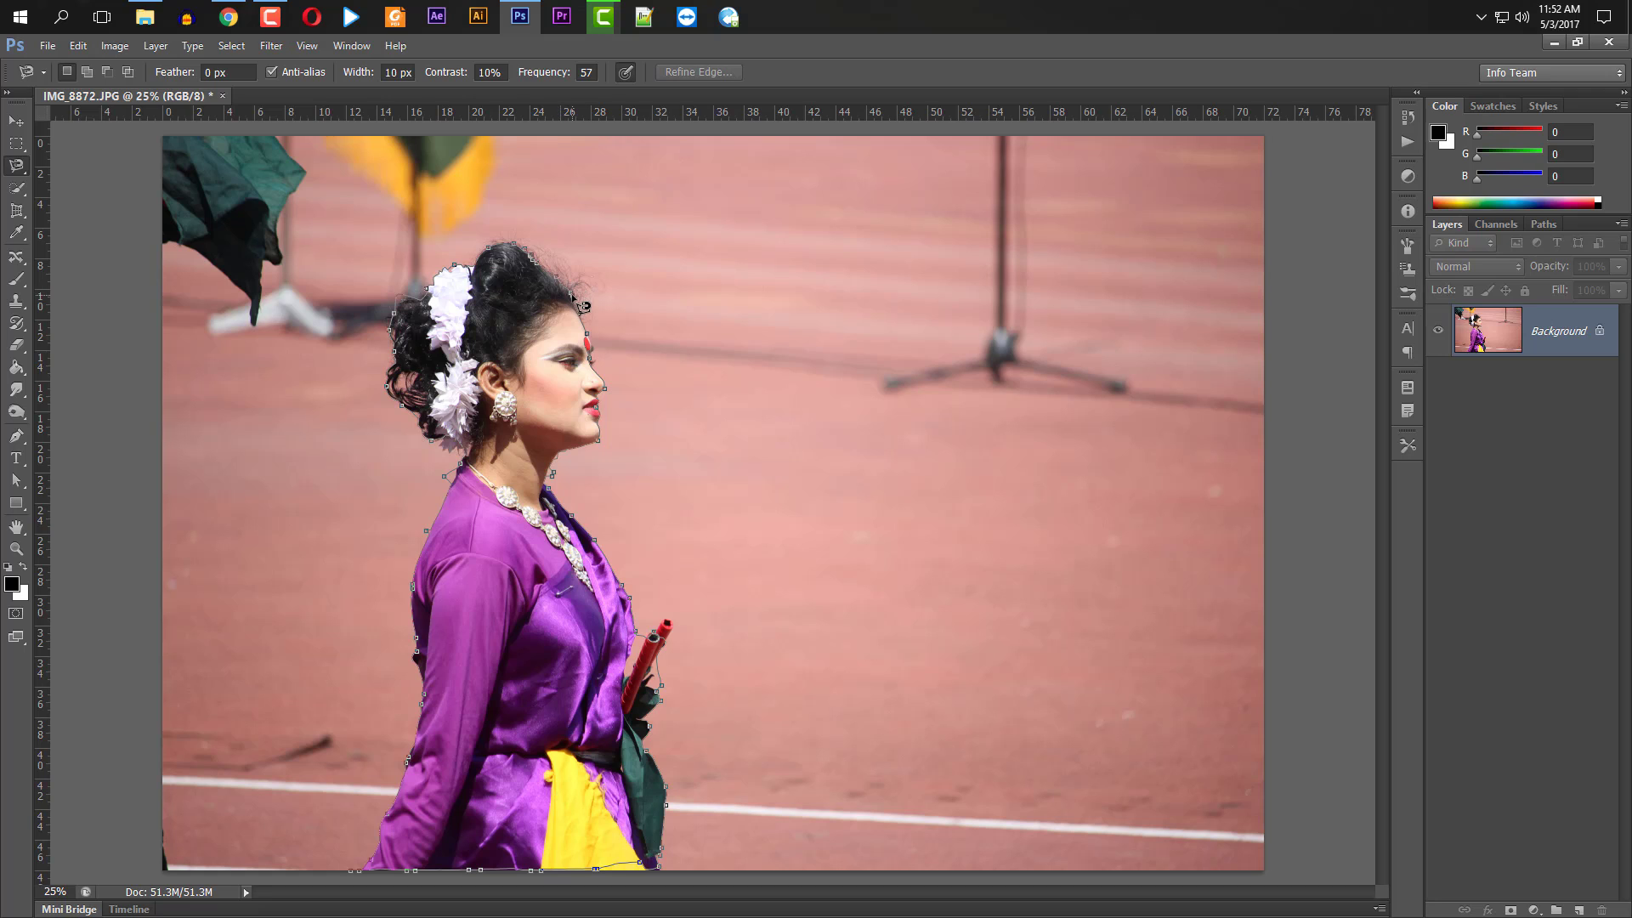
click(599, 347)
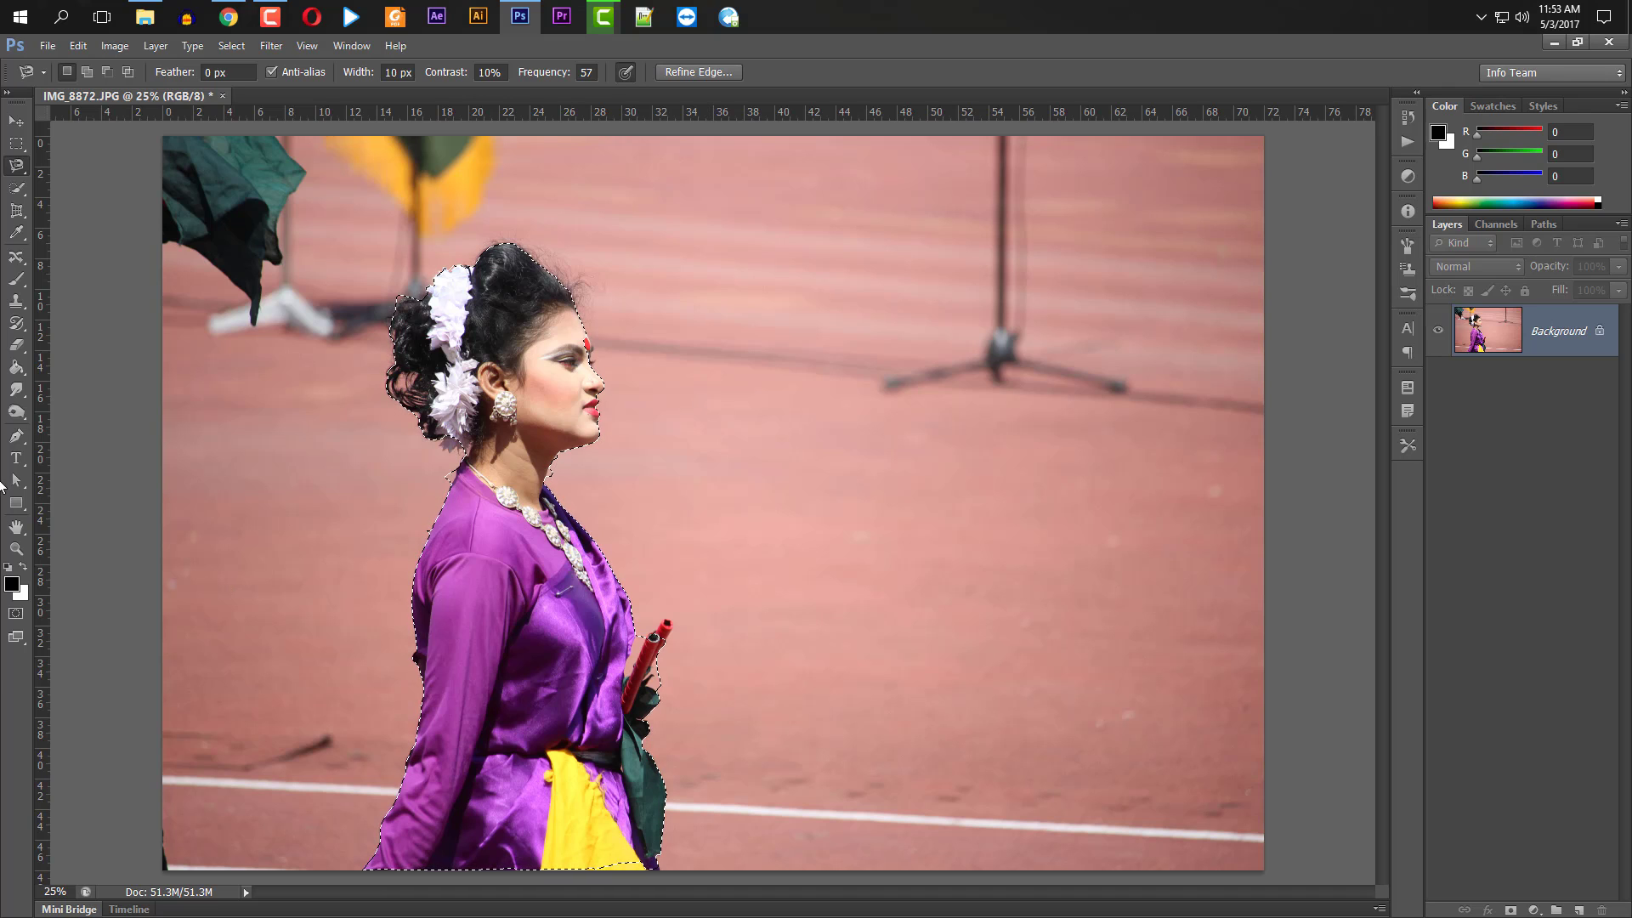
- Try to move the outlined woman sideways across the track with Content-Aware Move in Move mode, undo it, and deselect
click(19, 260)
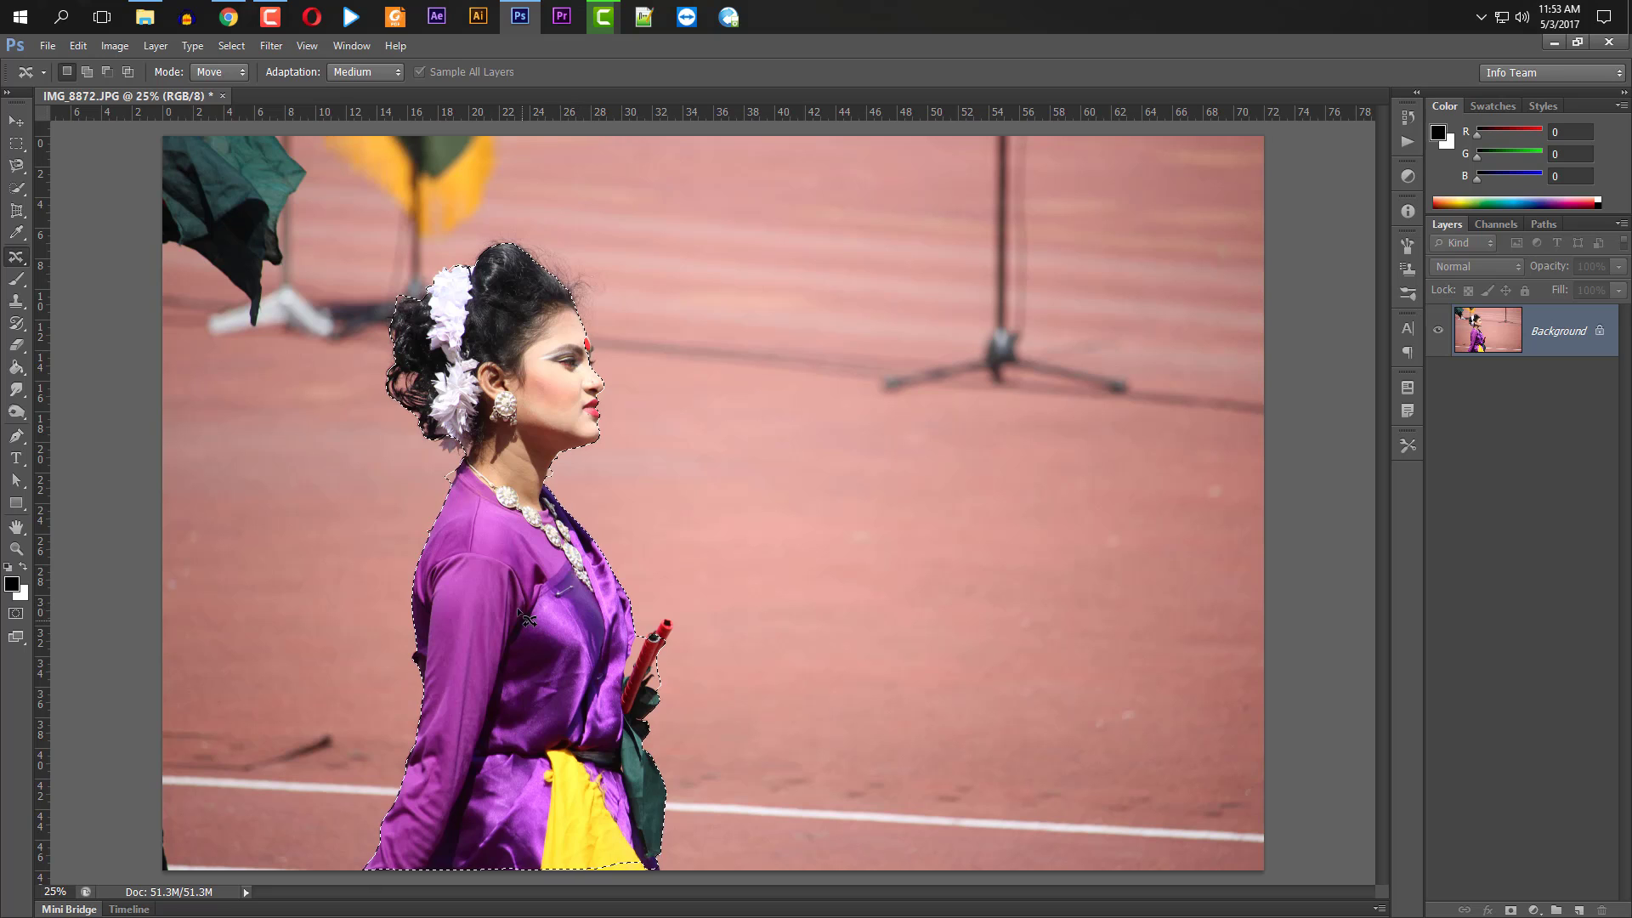
drag(553, 595, 880, 586)
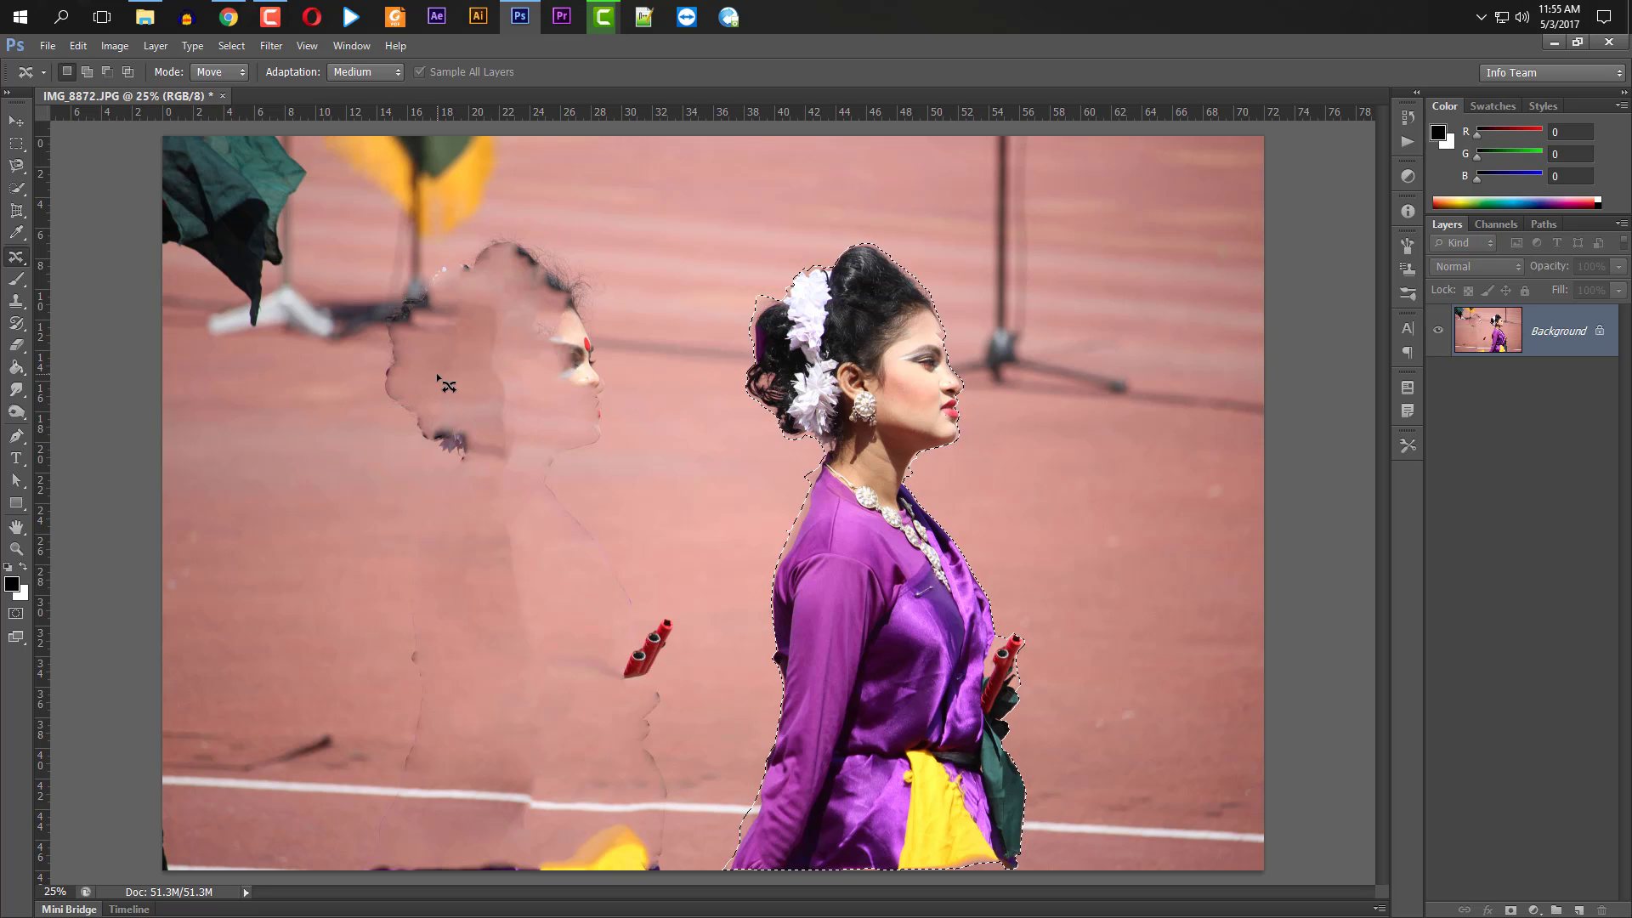
key(ctrl+z)
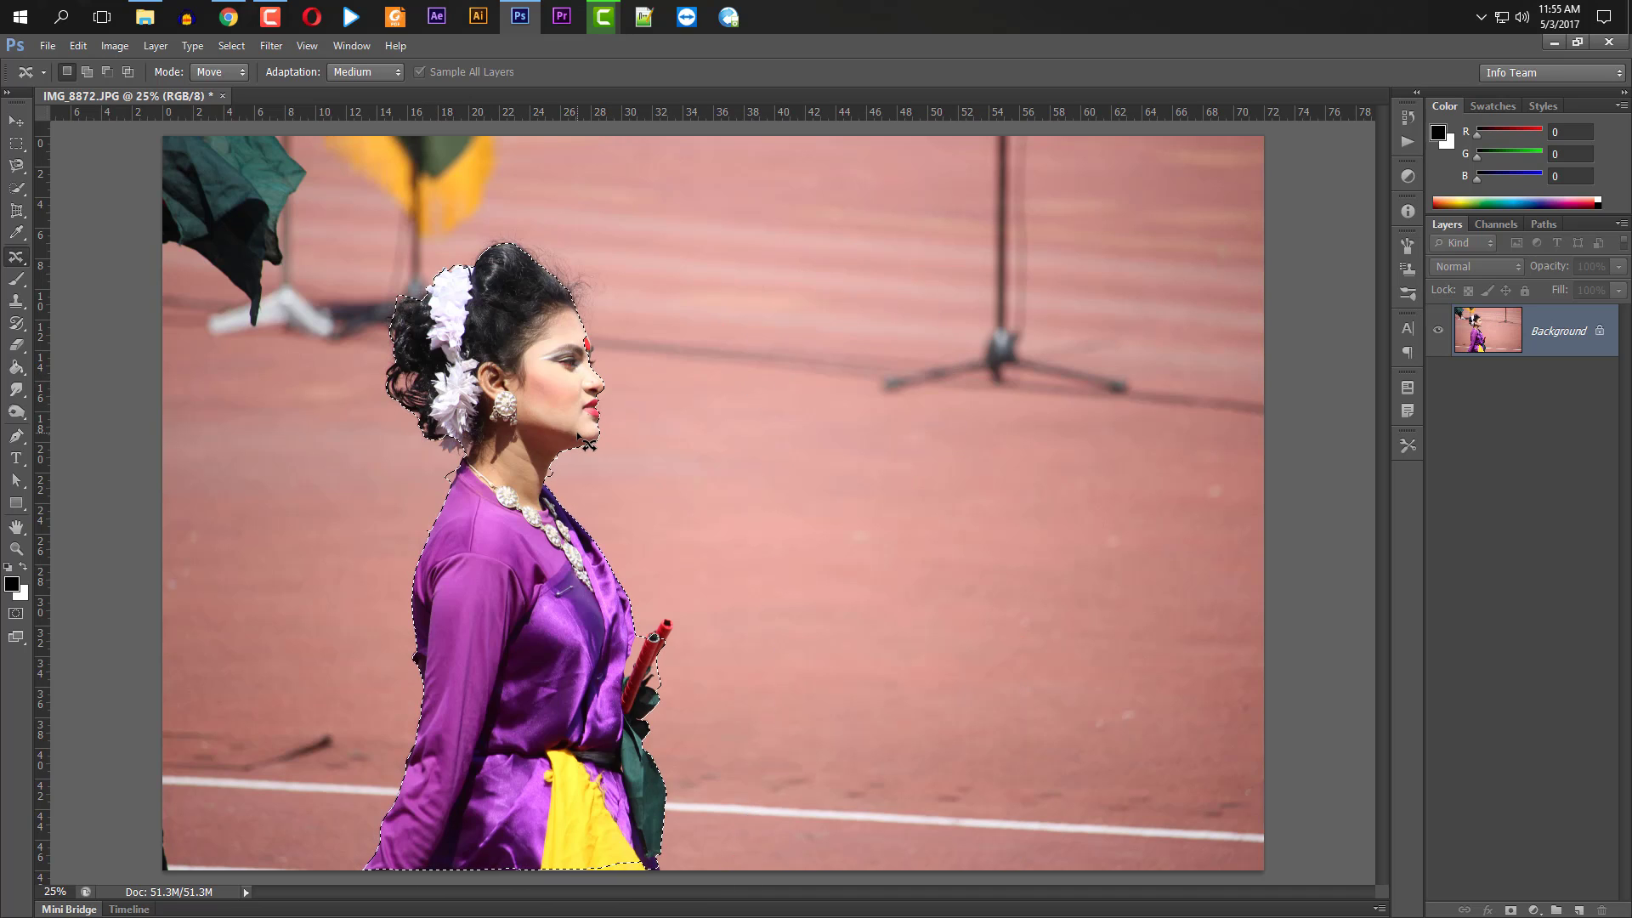
click(577, 470)
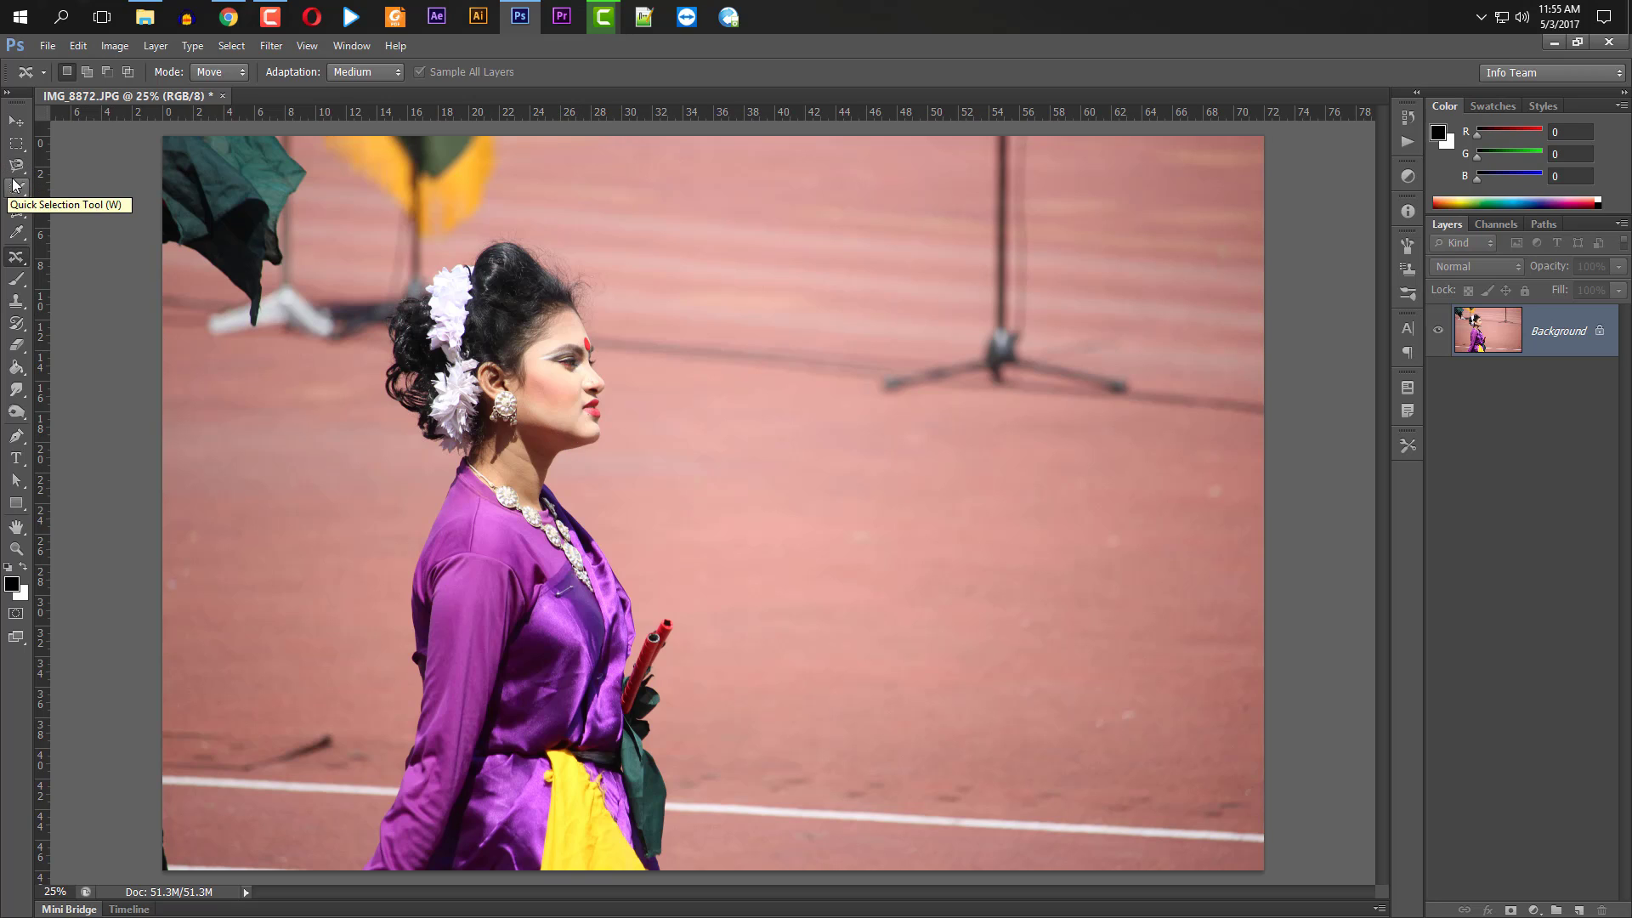
- Draw a rectangular marquee selection around the woman, from just above her hair down to the photo's bottom edge
click(15, 146)
right_click(14, 147)
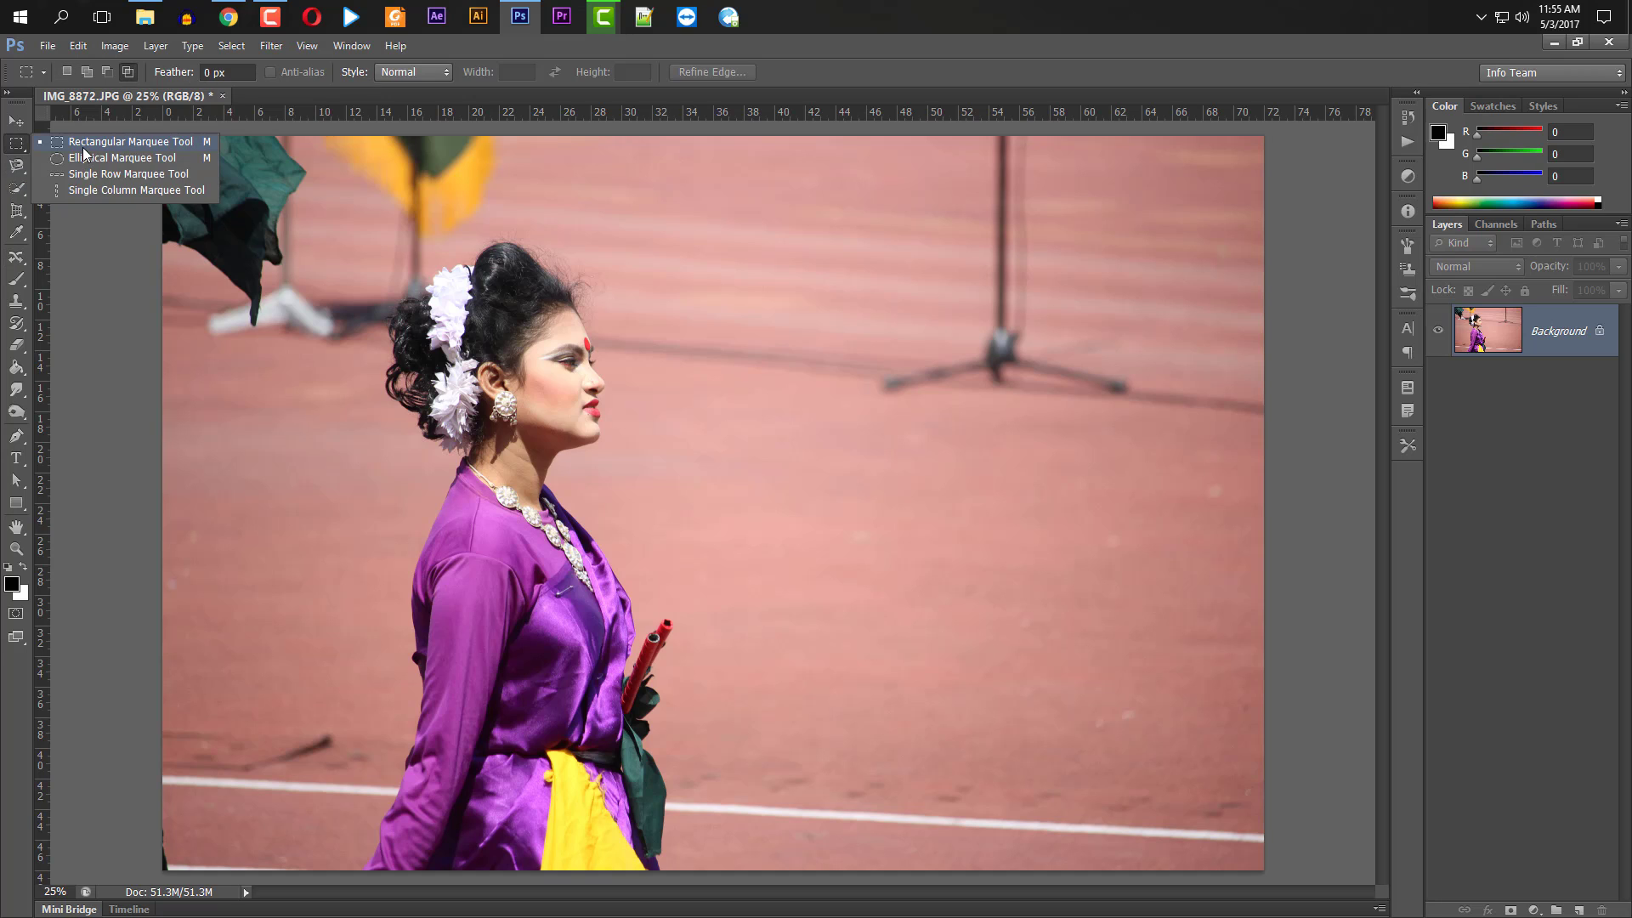
click(83, 143)
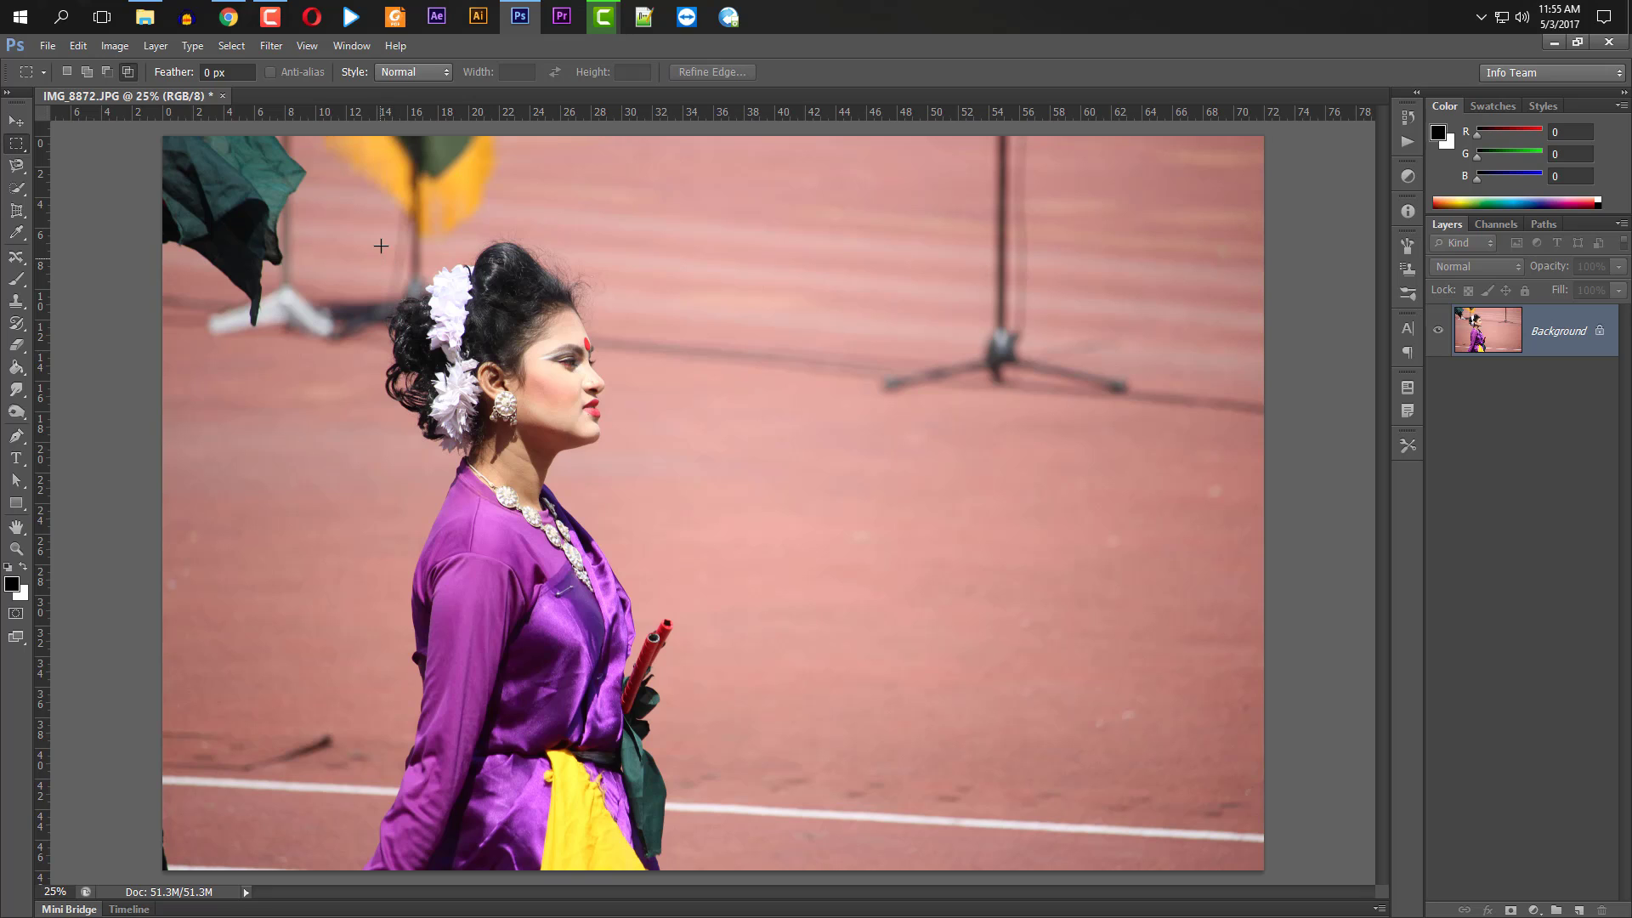
drag(379, 237, 677, 914)
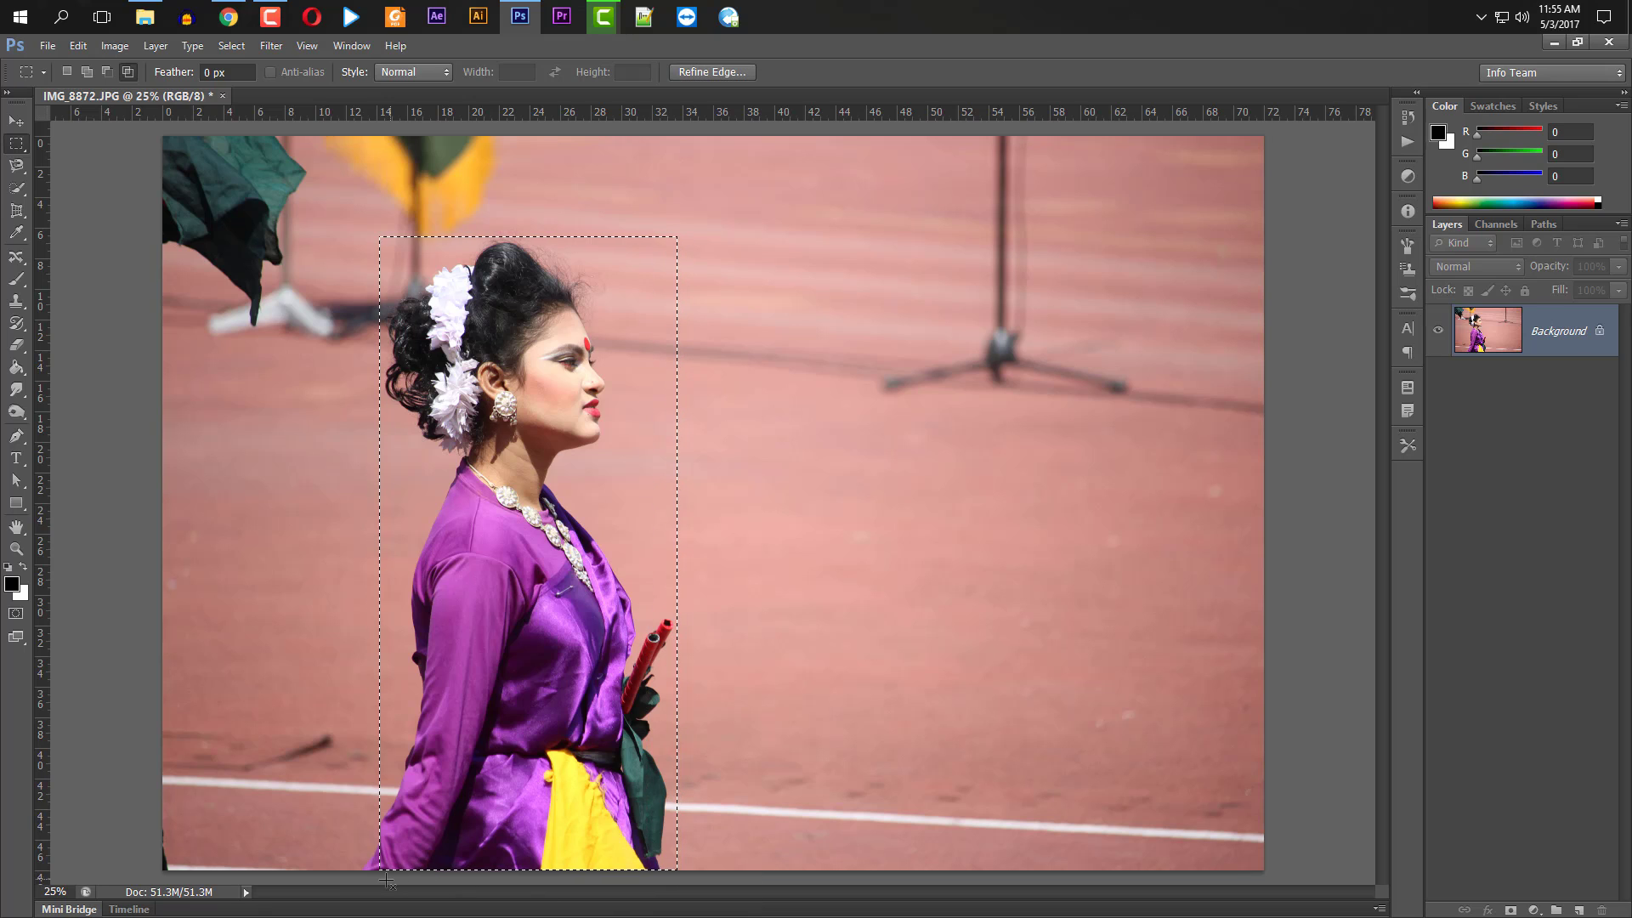
- Move the selected woman across the track to the black stand using Content-Aware Move with Very Strict adaptation
click(17, 256)
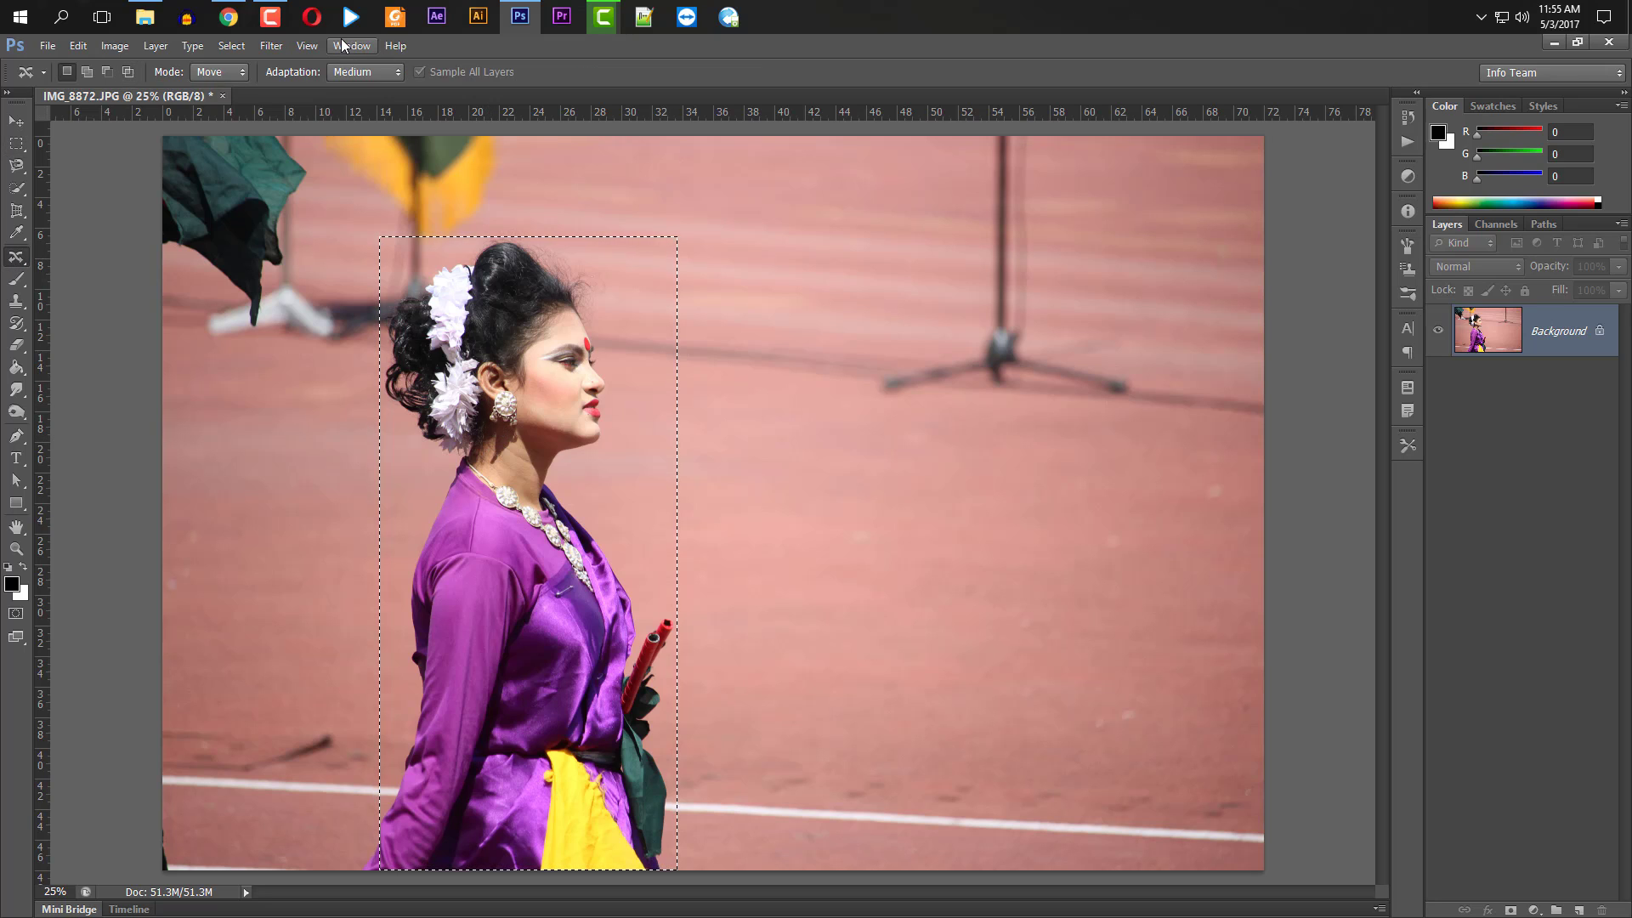
click(352, 73)
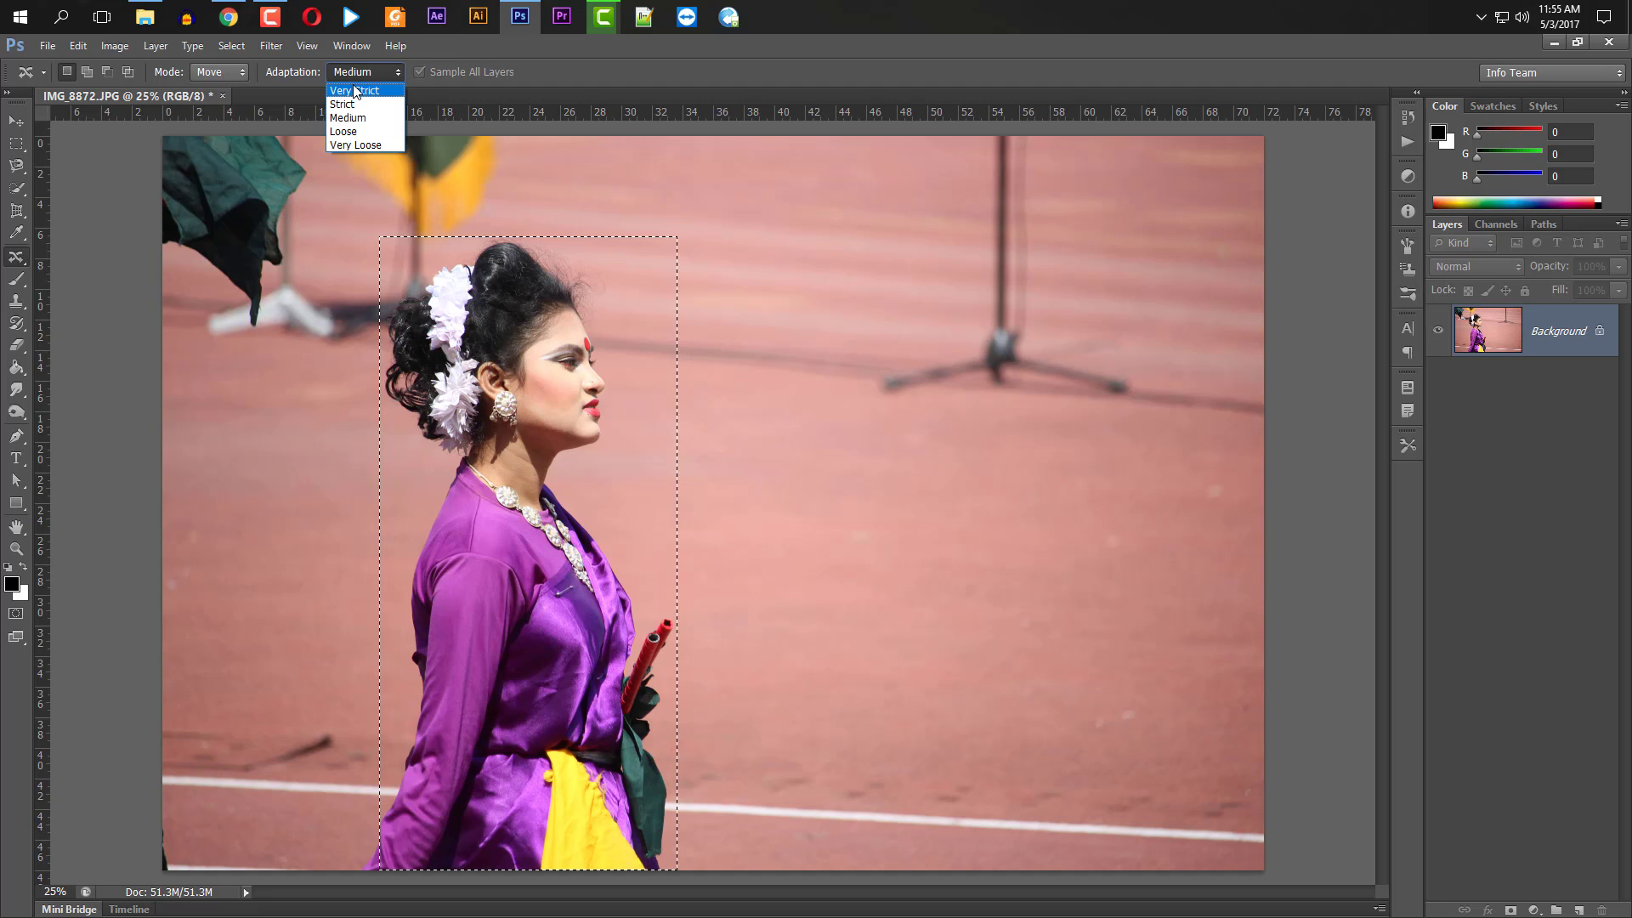
click(357, 90)
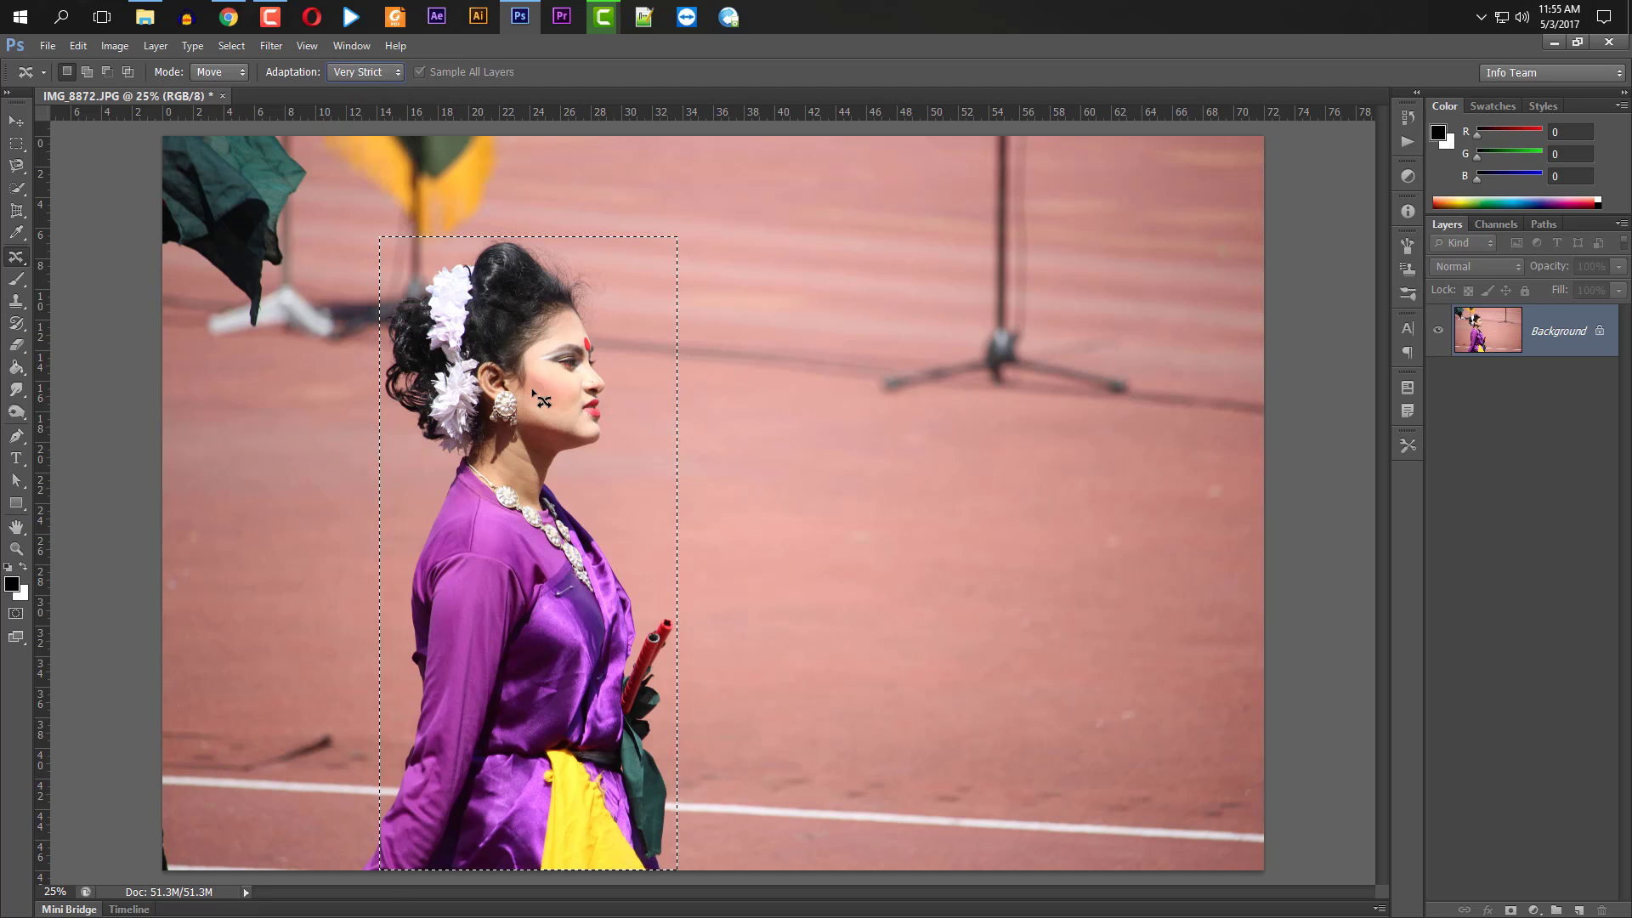
drag(516, 499, 849, 508)
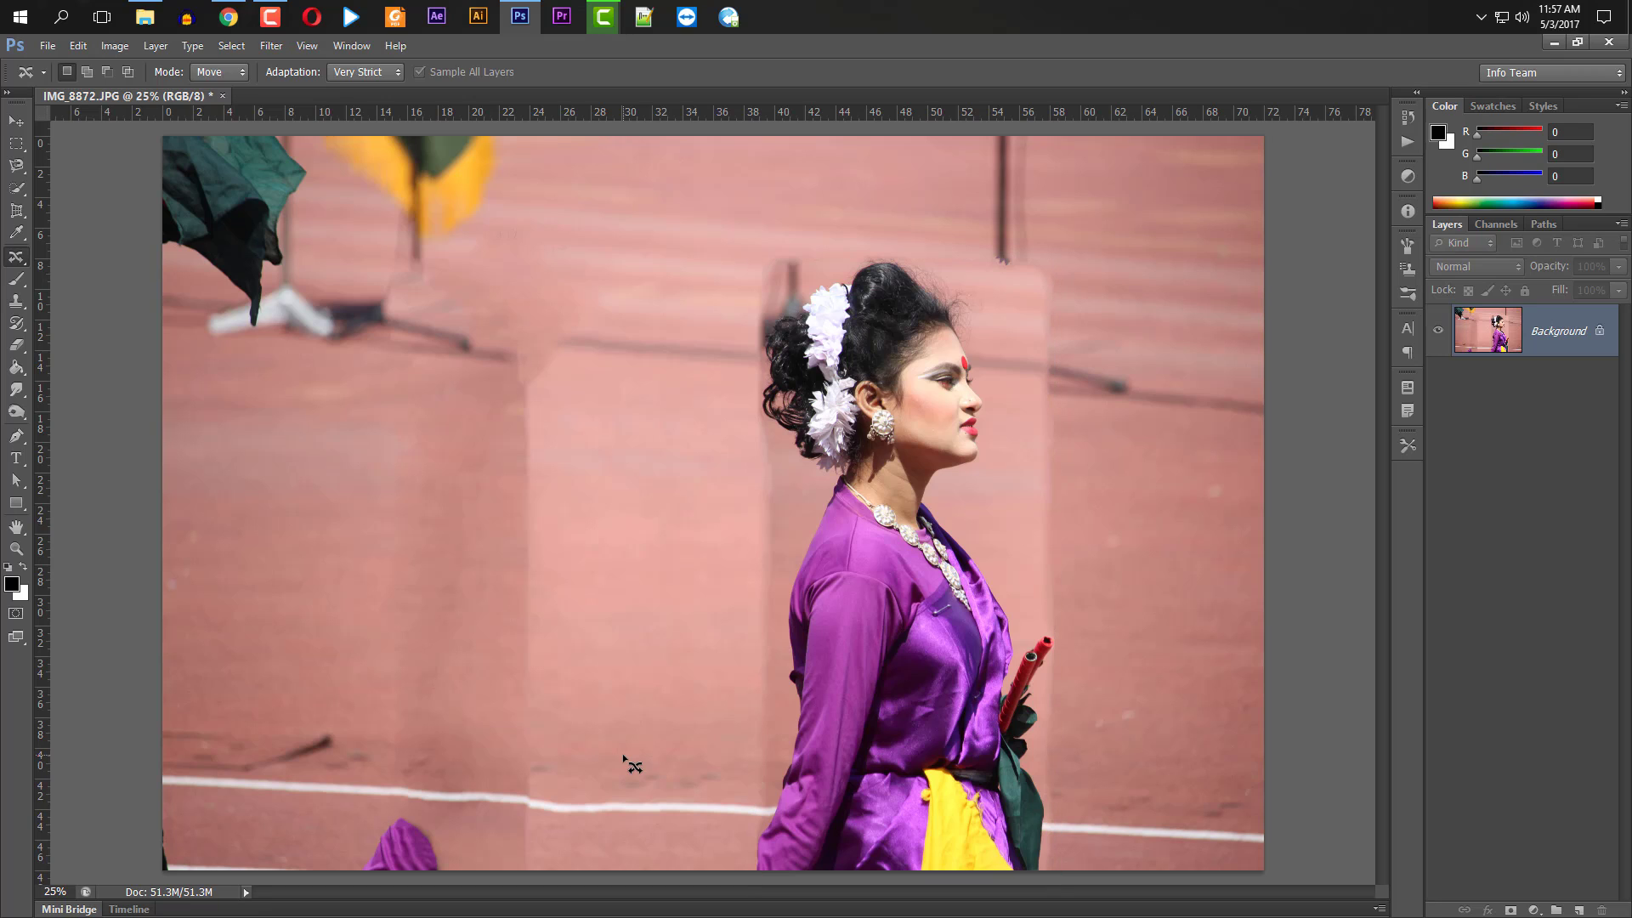
- Outline the leftover purple sleeve fragment and relocate it with Content-Aware Move to the end of the moved woman's sleeve
mouse_move(361, 821)
mouse_down()
mouse_move(406, 807)
mouse_move(457, 836)
mouse_move(452, 890)
mouse_move(370, 885)
mouse_move(378, 811)
mouse_up()
drag(396, 845, 595, 720)
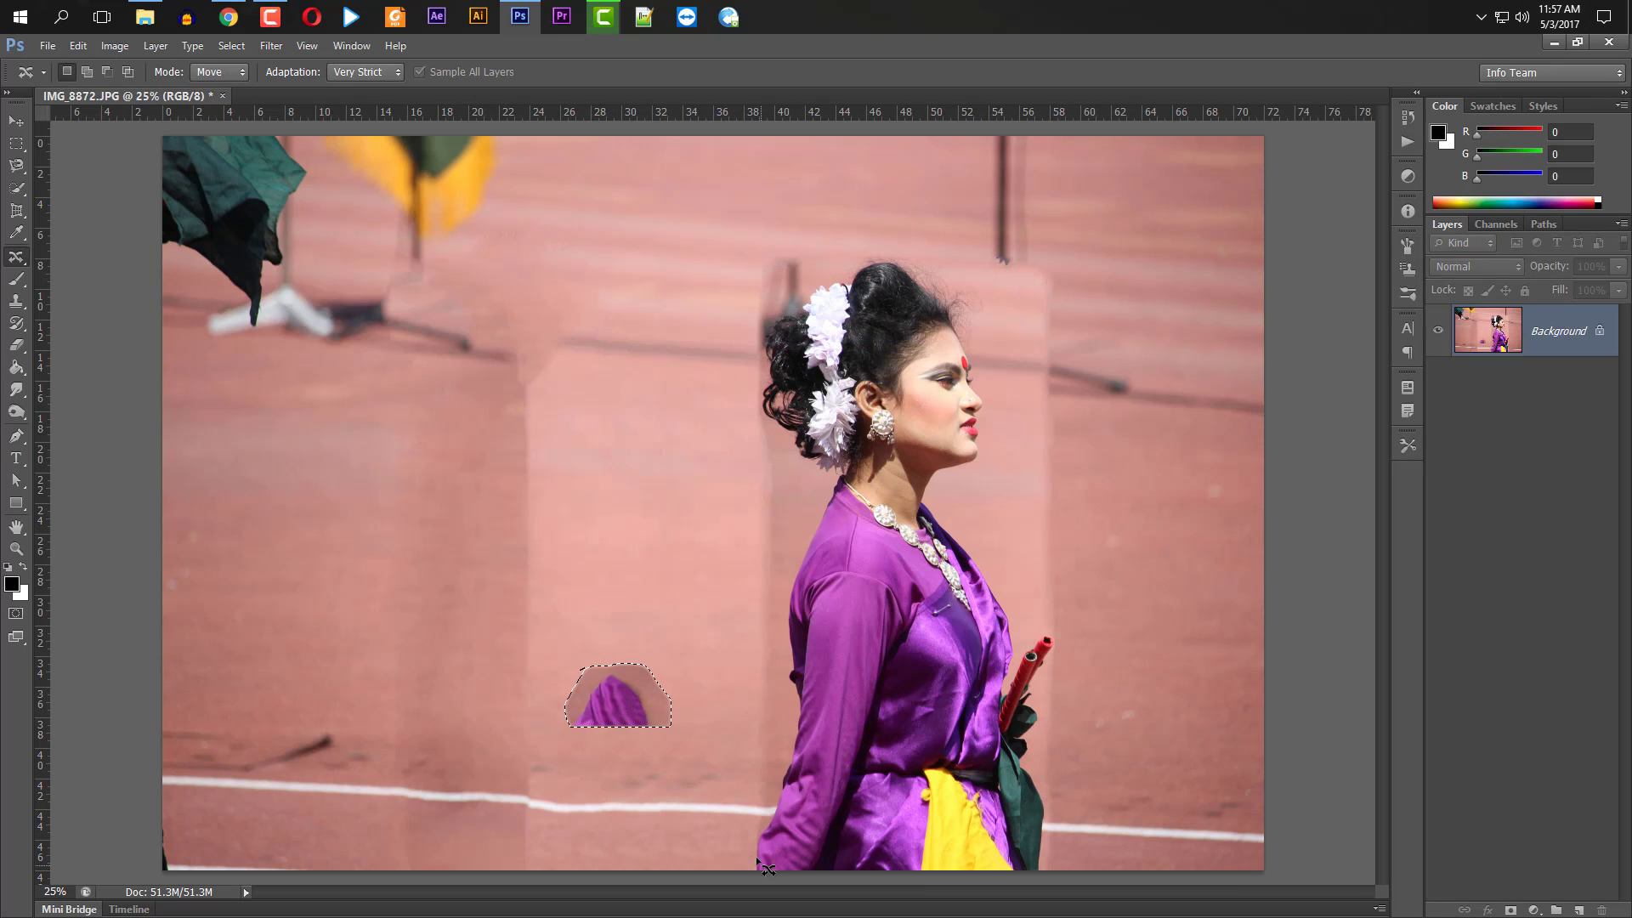
drag(612, 708, 765, 870)
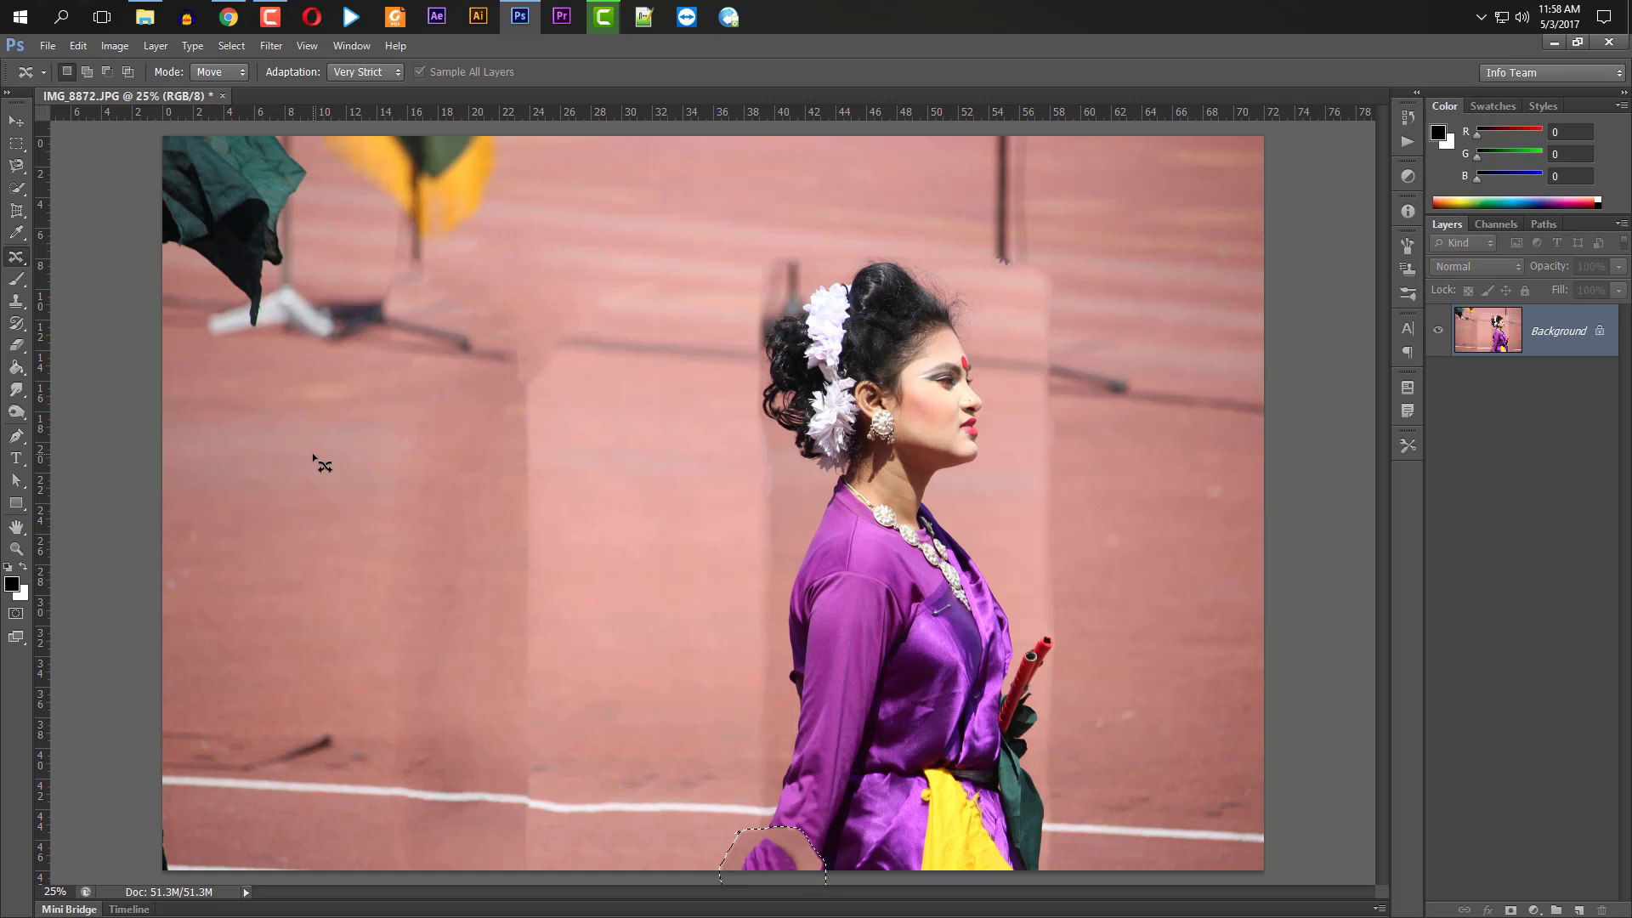
click(373, 72)
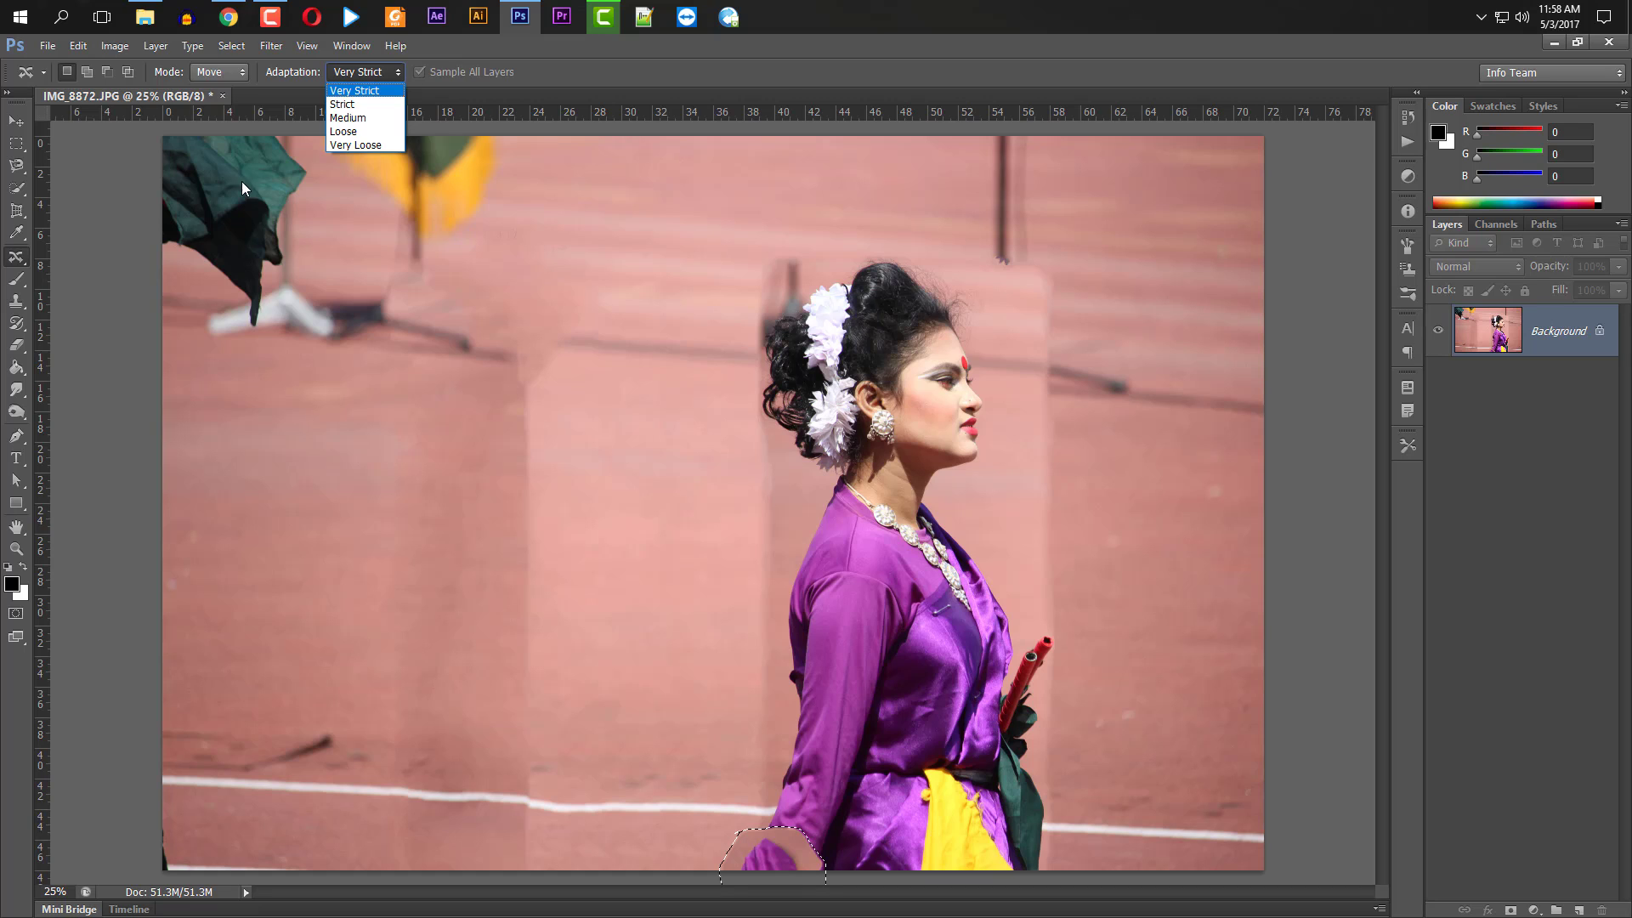
click(218, 217)
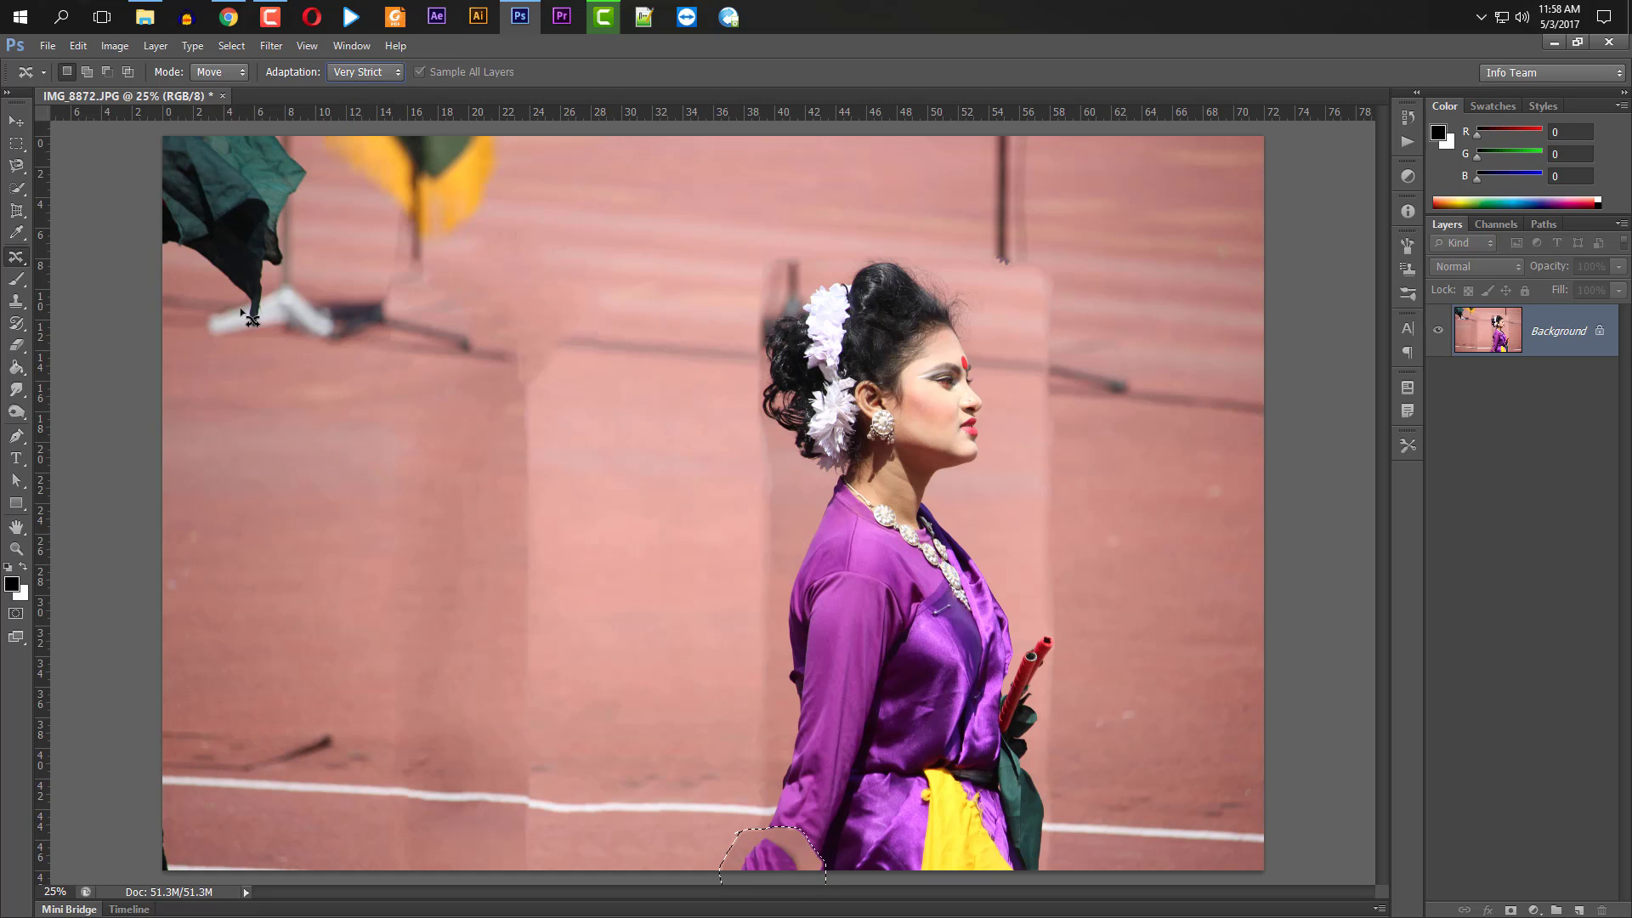